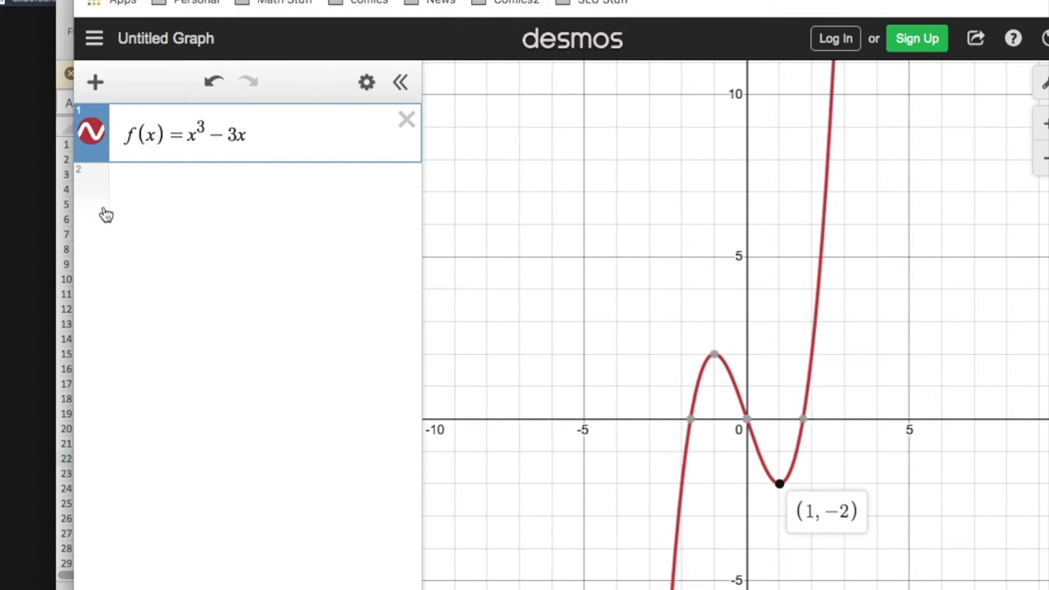
# - Switch to the Excel workbook and select cell B3, the second x^3-x formula cell
pyautogui.click(59, 119)
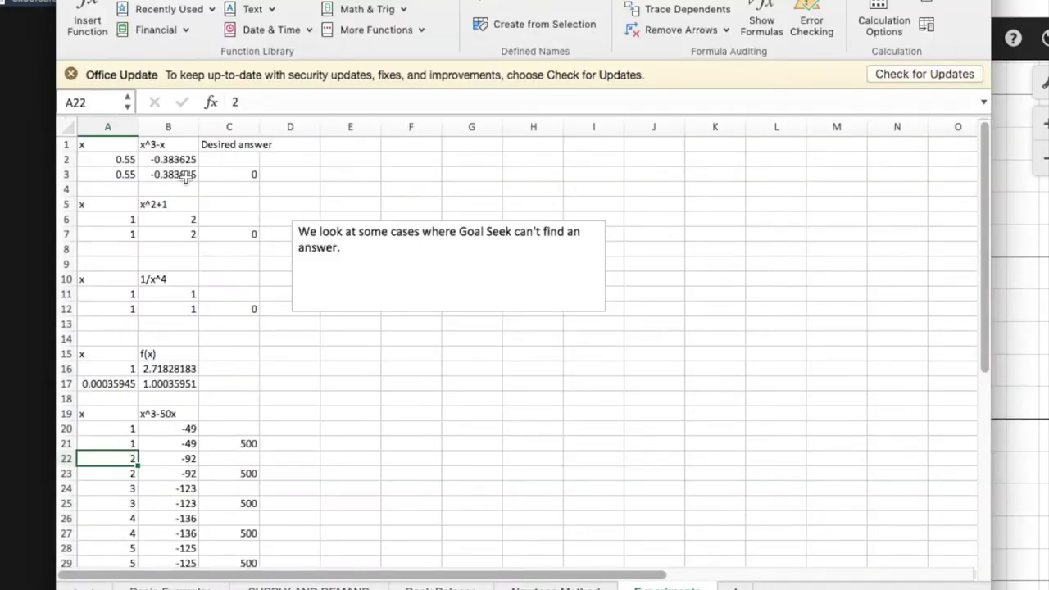
pyautogui.click(164, 145)
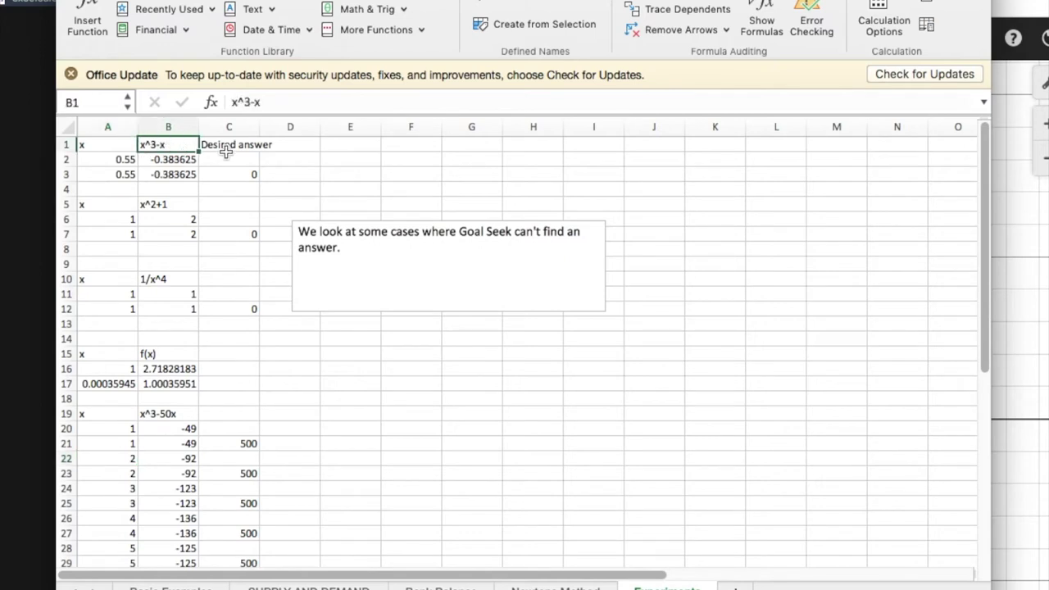
pyautogui.press('Down')
pyautogui.press('Down')
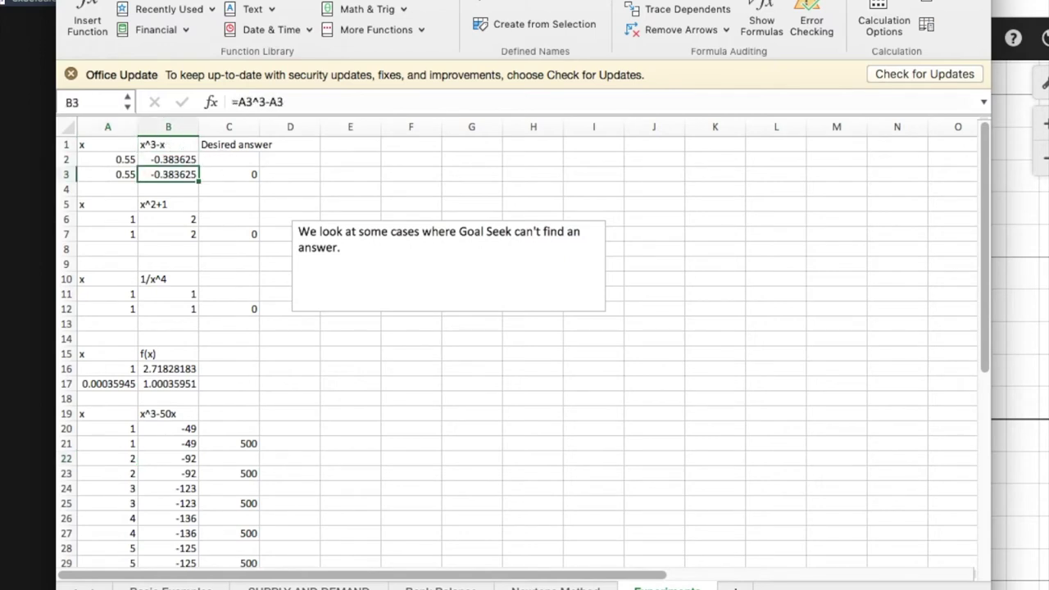
# - Try Goal Seek on cell B3 with target value 0 by changing cell A3
pyautogui.click(705, 2)
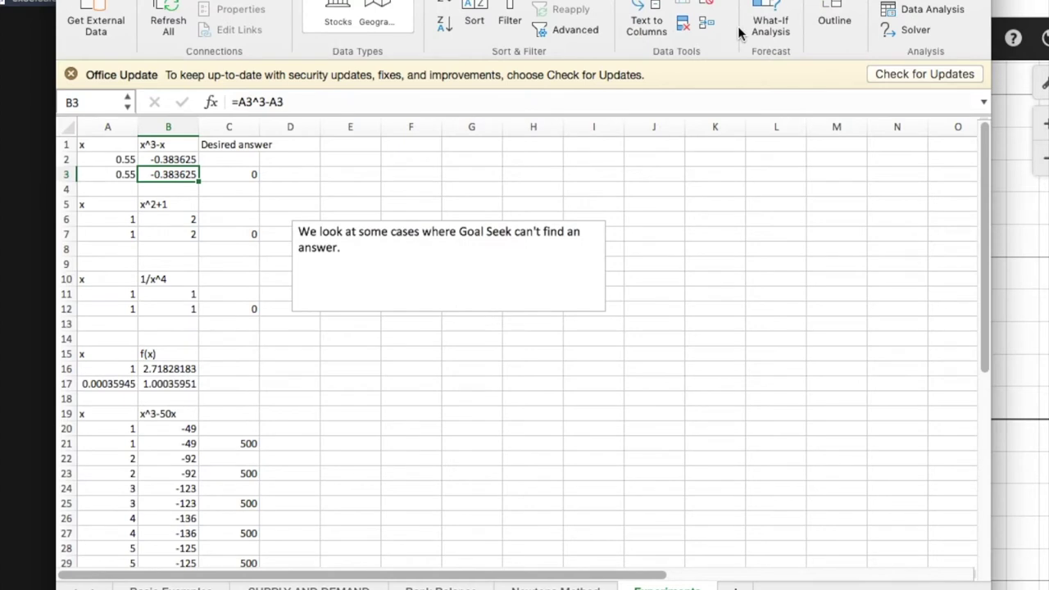
pyautogui.click(784, 5)
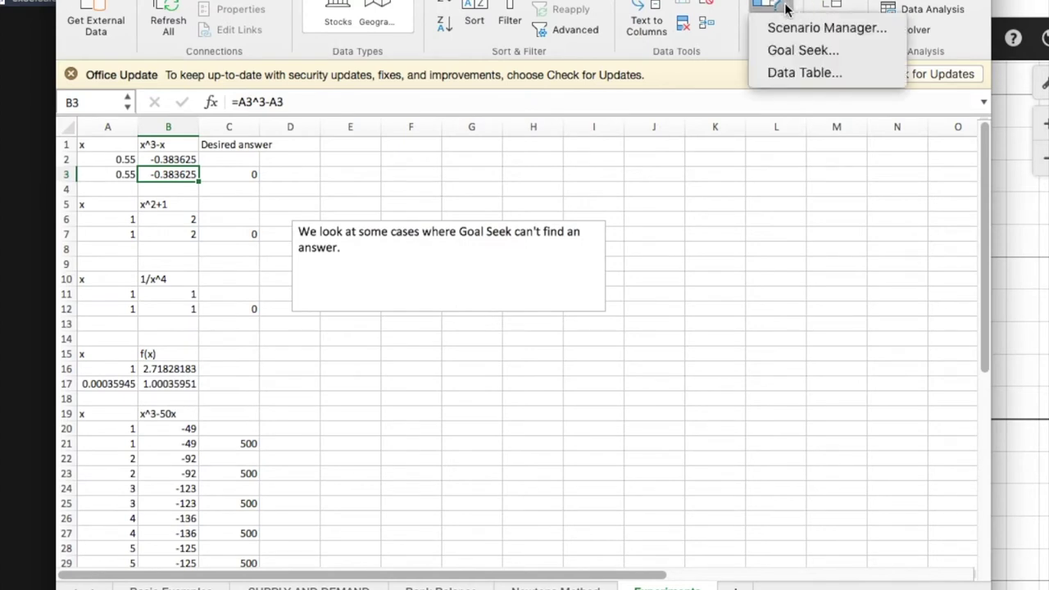
pyautogui.click(784, 47)
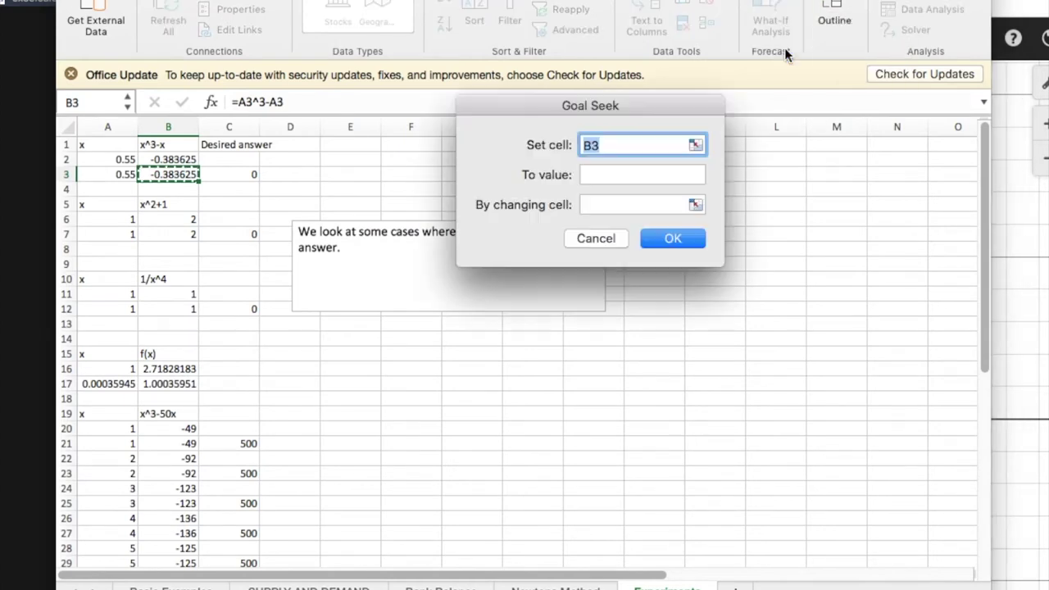
pyautogui.click(632, 173)
pyautogui.write('0')
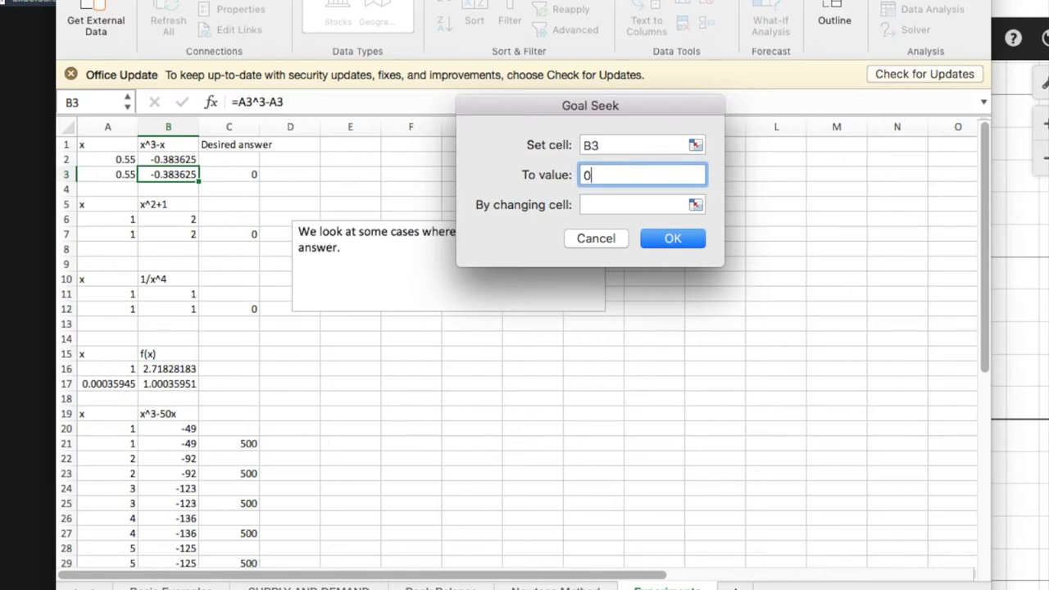
pyautogui.click(597, 205)
pyautogui.write('a3')
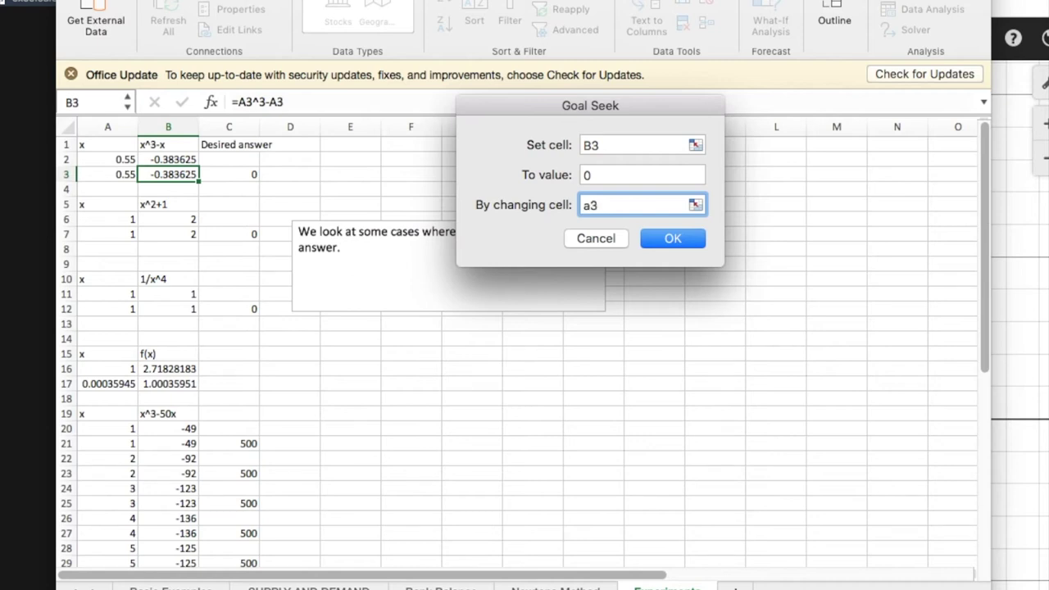
pyautogui.press('Return')
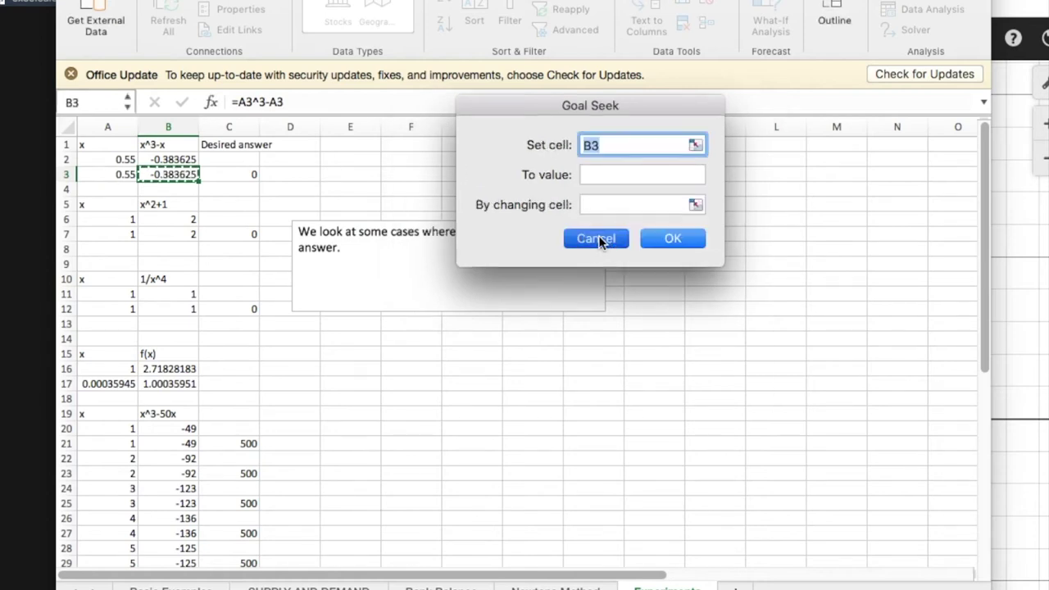
pyautogui.click(599, 237)
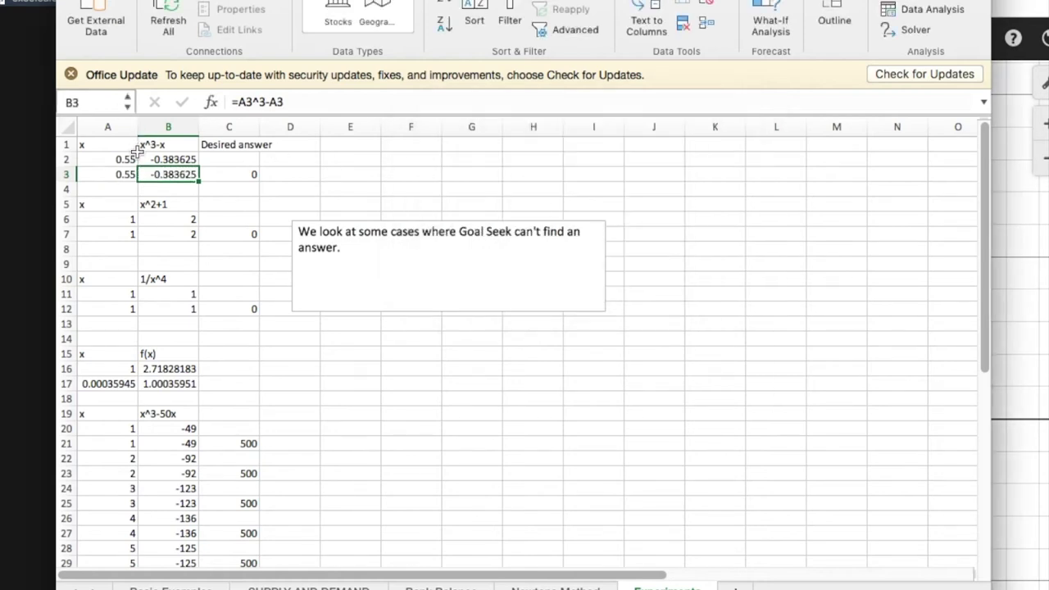
# - Set the starting x value in cell A3 to 2
pyautogui.click(115, 172)
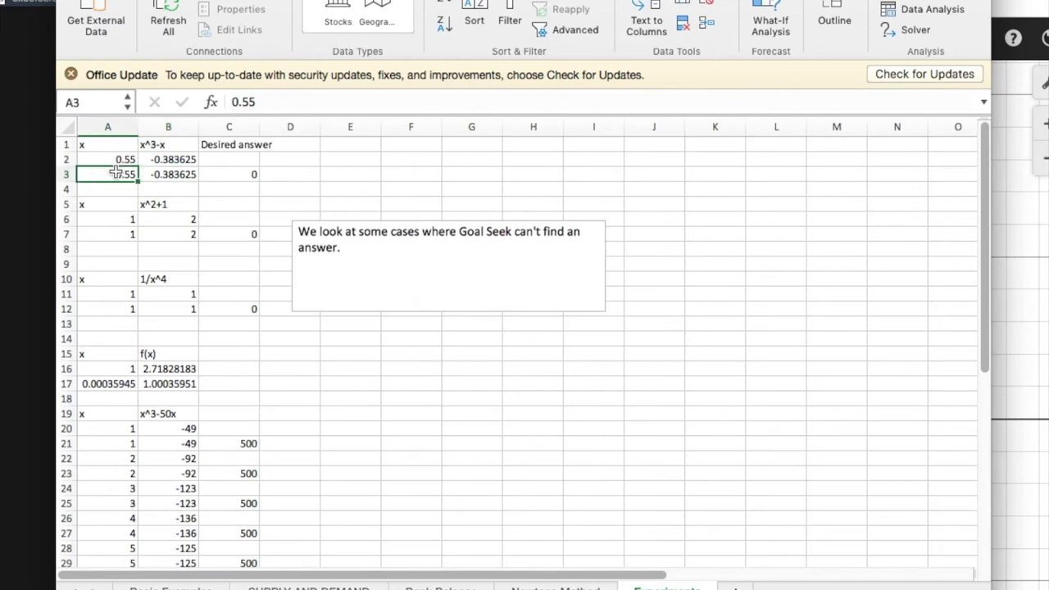
pyautogui.doubleClick(115, 174)
pyautogui.write('2')
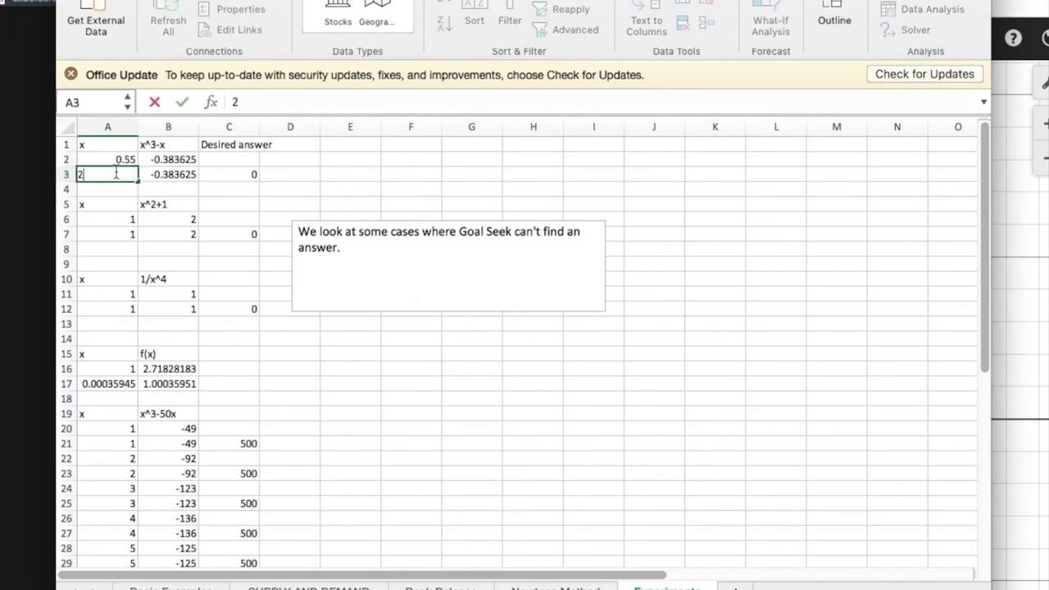
pyautogui.press('Return')
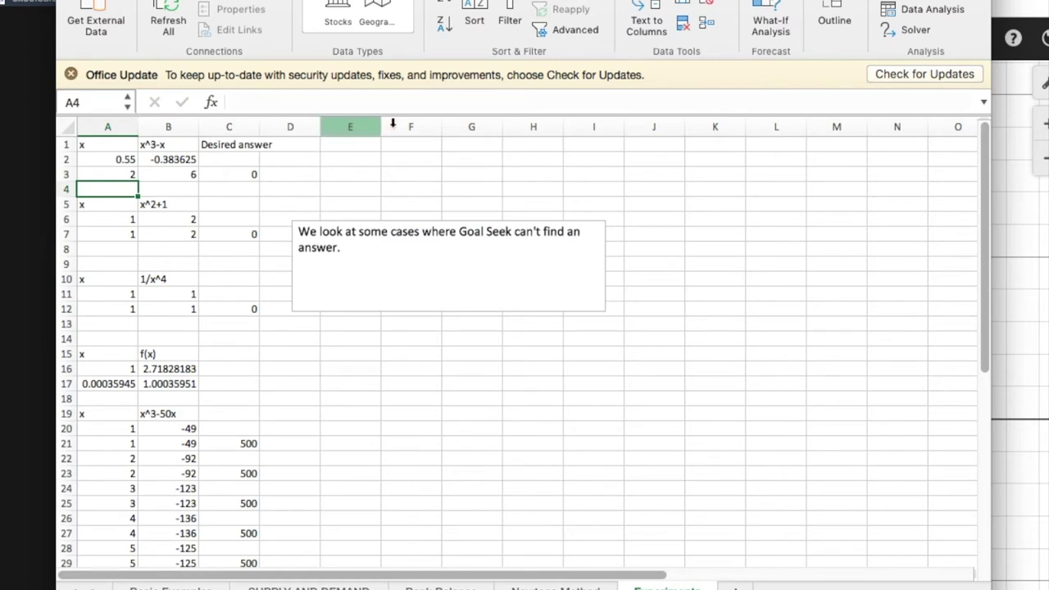
# - Run Goal Seek to bring cell B3 to 0 by changing cell A3, and accept the result
pyautogui.click(785, 33)
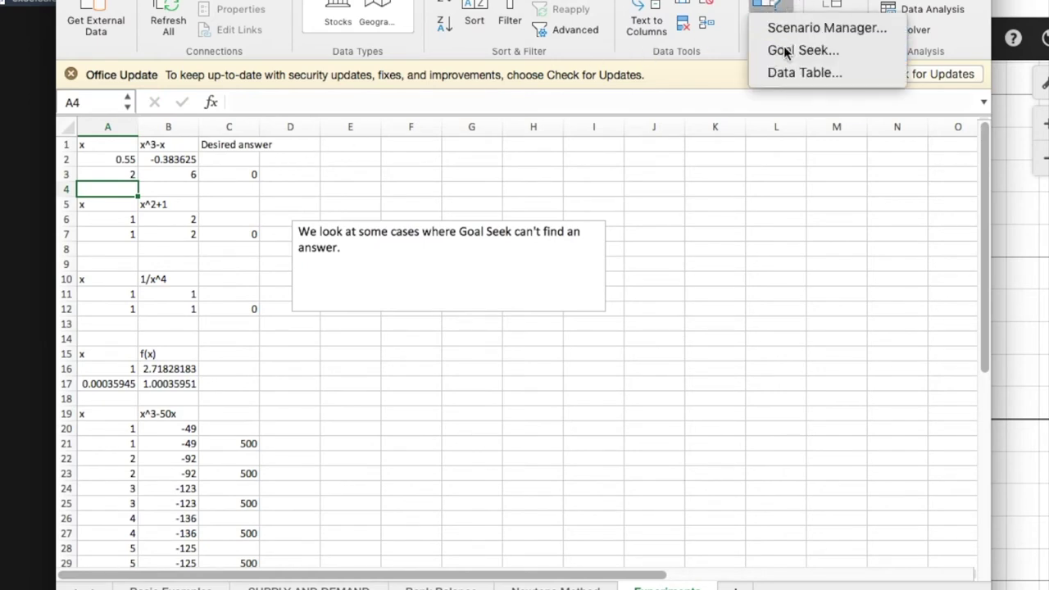
pyautogui.click(785, 51)
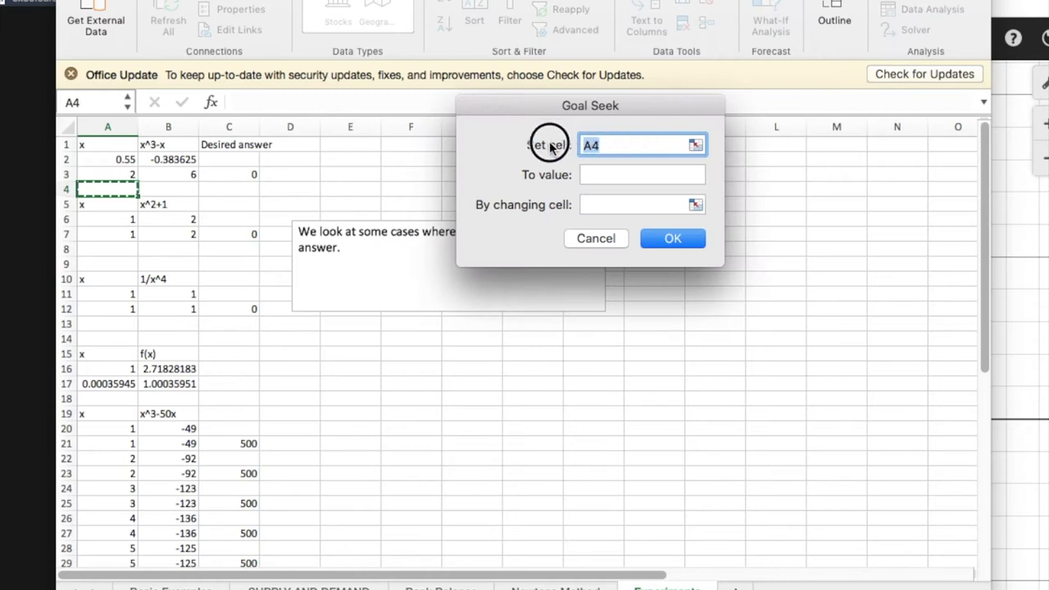
pyautogui.write('b')
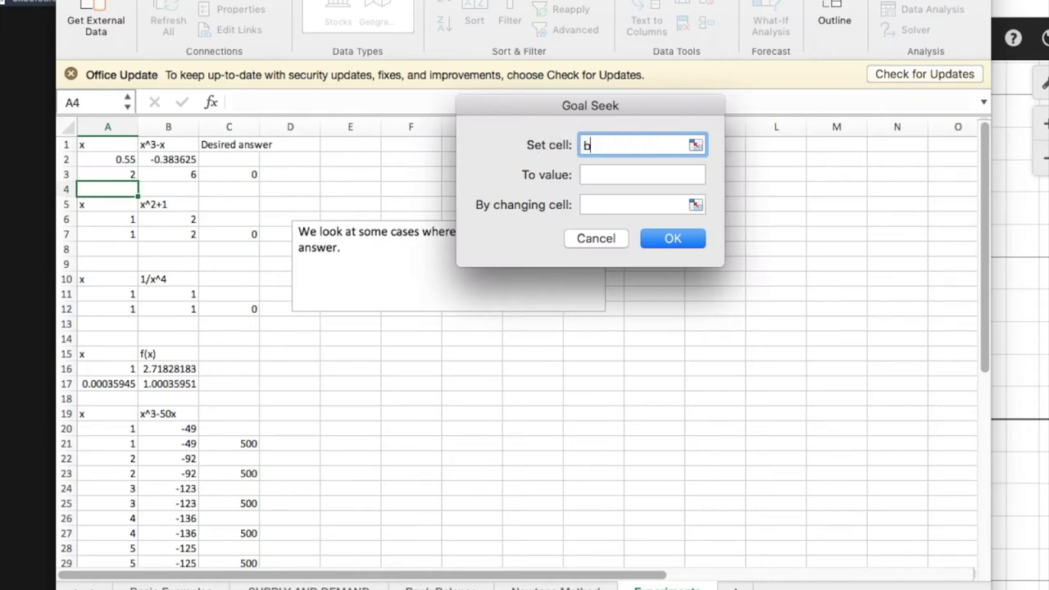
pyautogui.write('3')
pyautogui.click(642, 174)
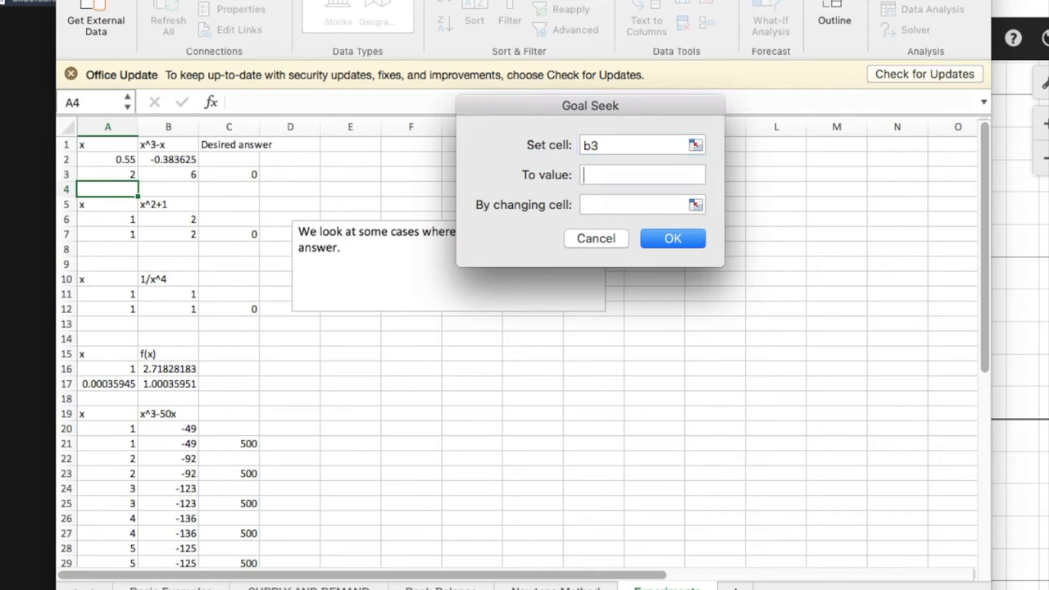
pyautogui.write('0')
pyautogui.click(635, 204)
pyautogui.write('a3')
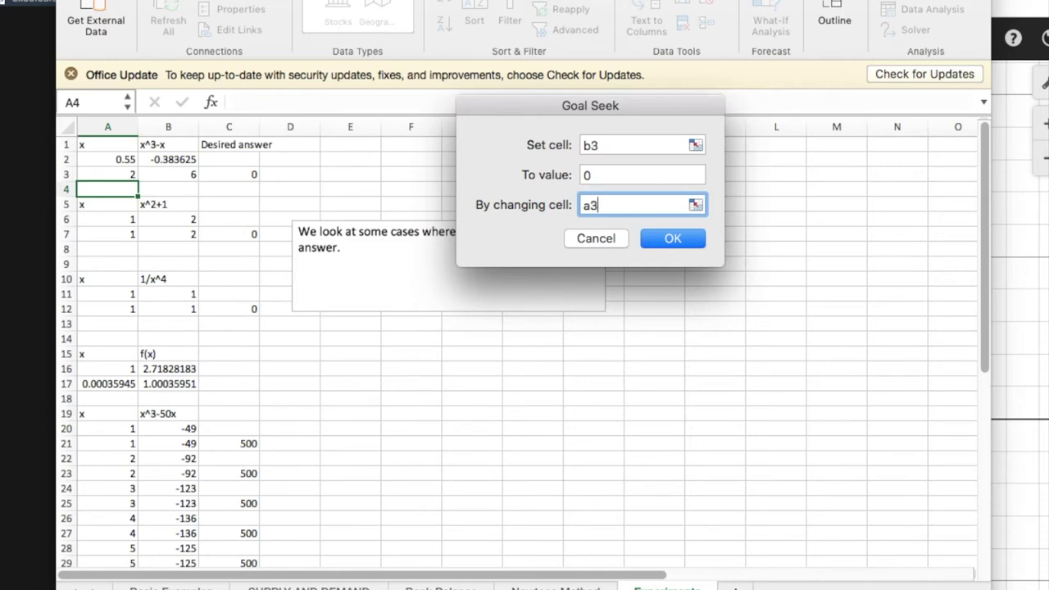
pyautogui.press('Return')
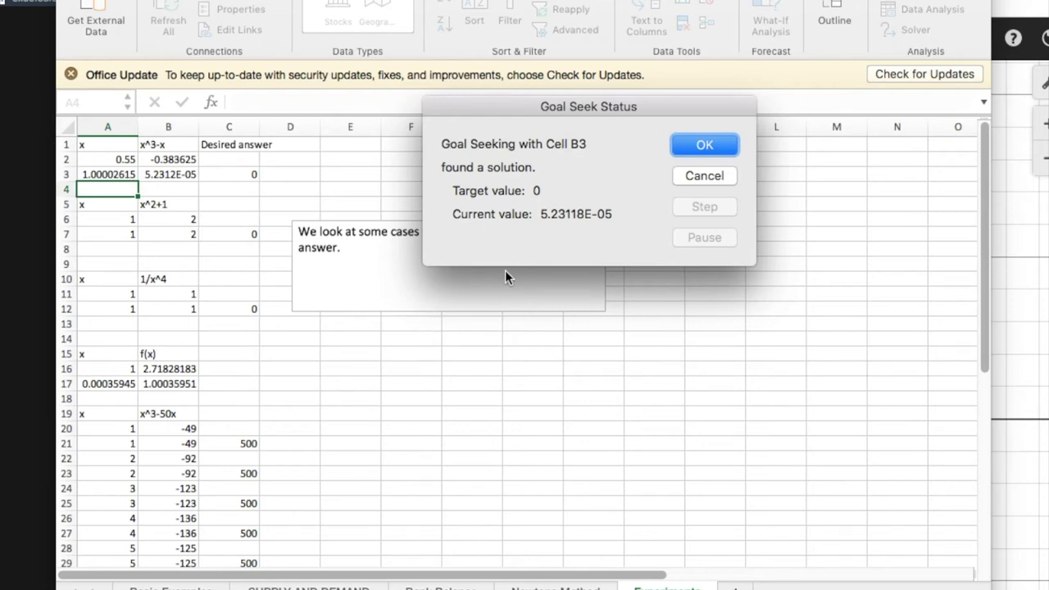
pyautogui.click(705, 146)
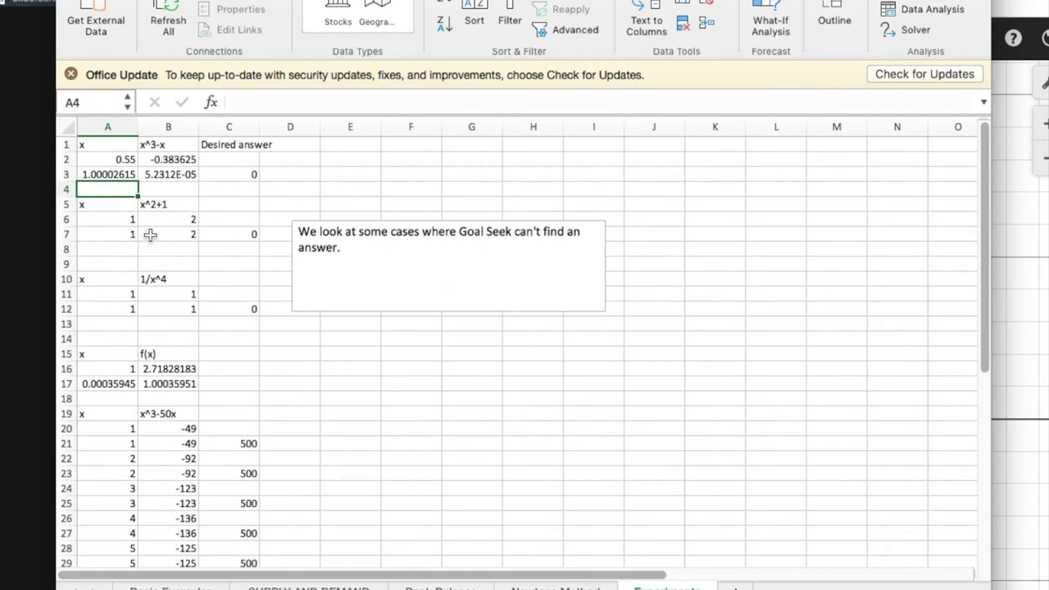
# - Switch to Desmos and show the coordinates of the lowest point on the graph of f(x) = x^2 + 1
pyautogui.click(1017, 402)
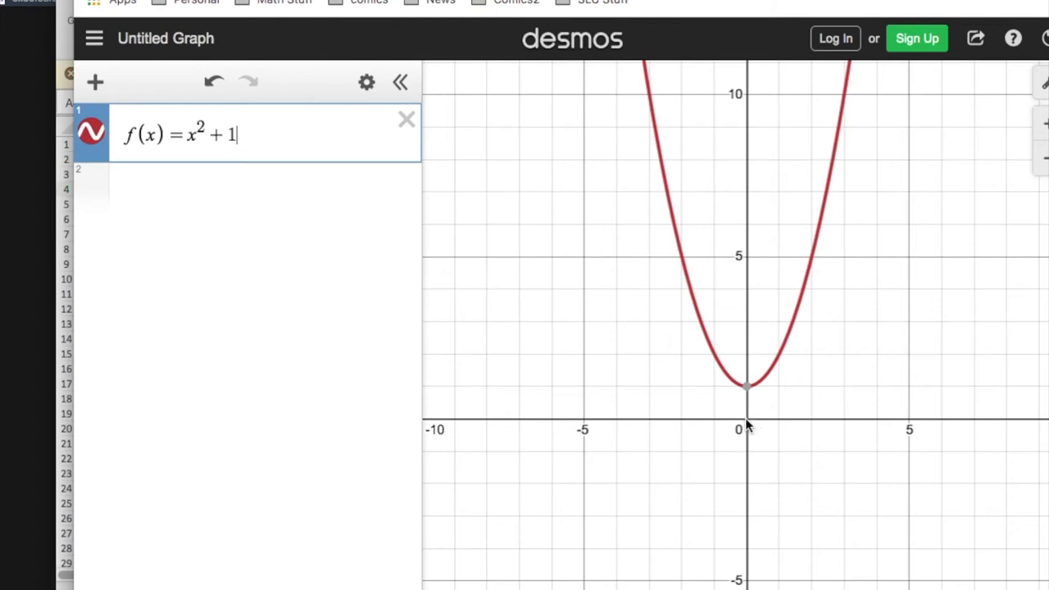
pyautogui.click(747, 389)
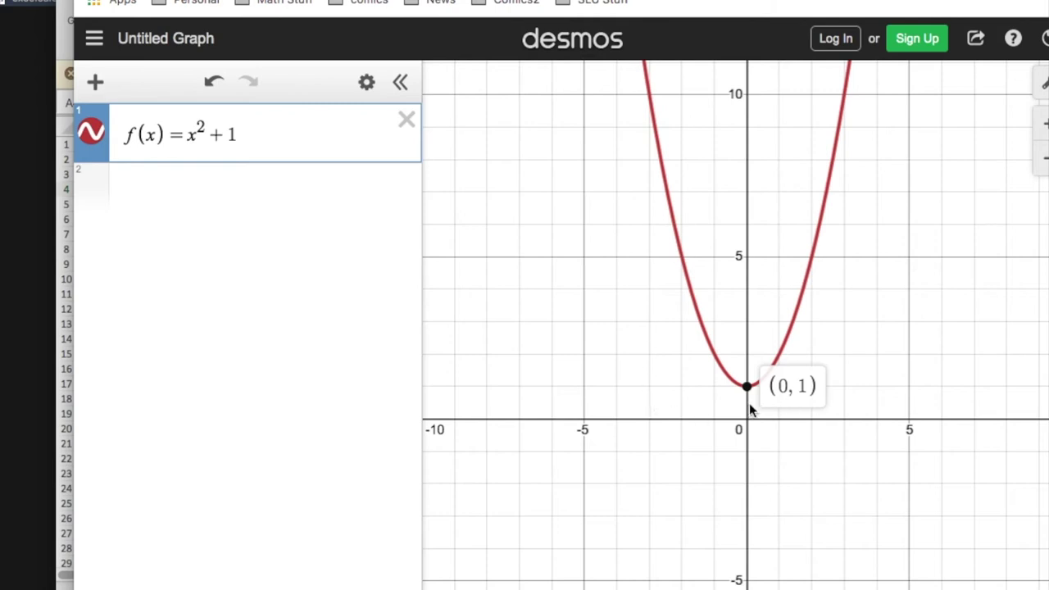
# - Return to Excel and try Goal Seek on the x^2+1 cell B7 with target 0 by changing A7, discarding the result
pyautogui.click(68, 70)
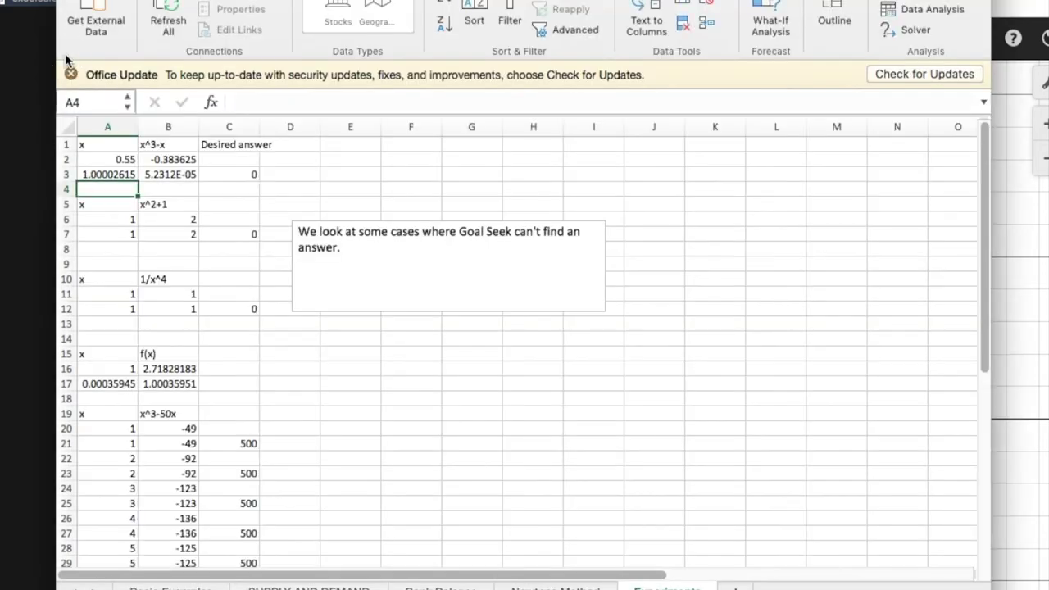
pyautogui.click(172, 234)
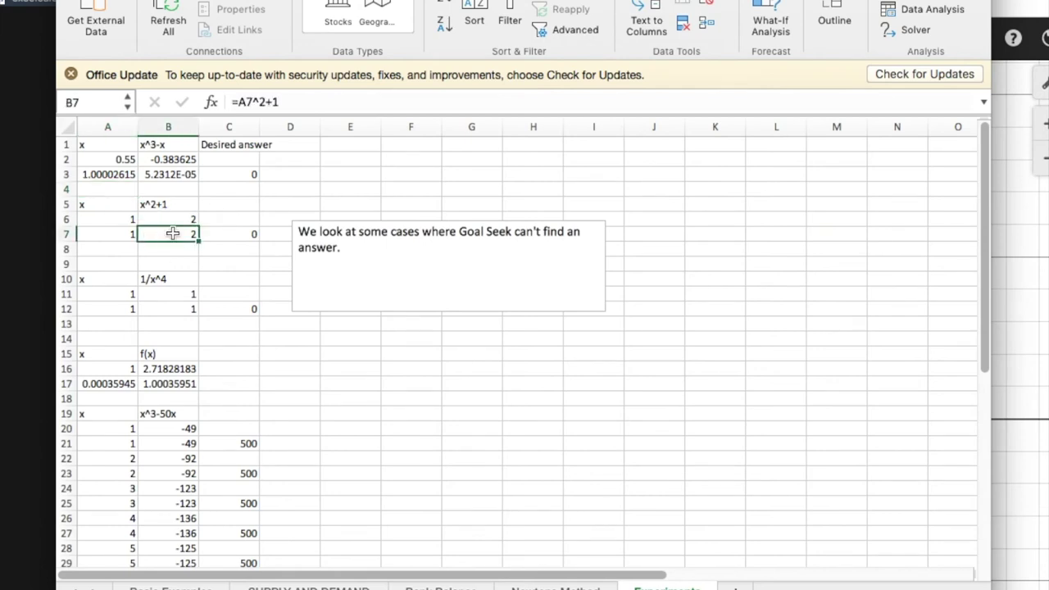
pyautogui.click(763, 15)
pyautogui.click(792, 52)
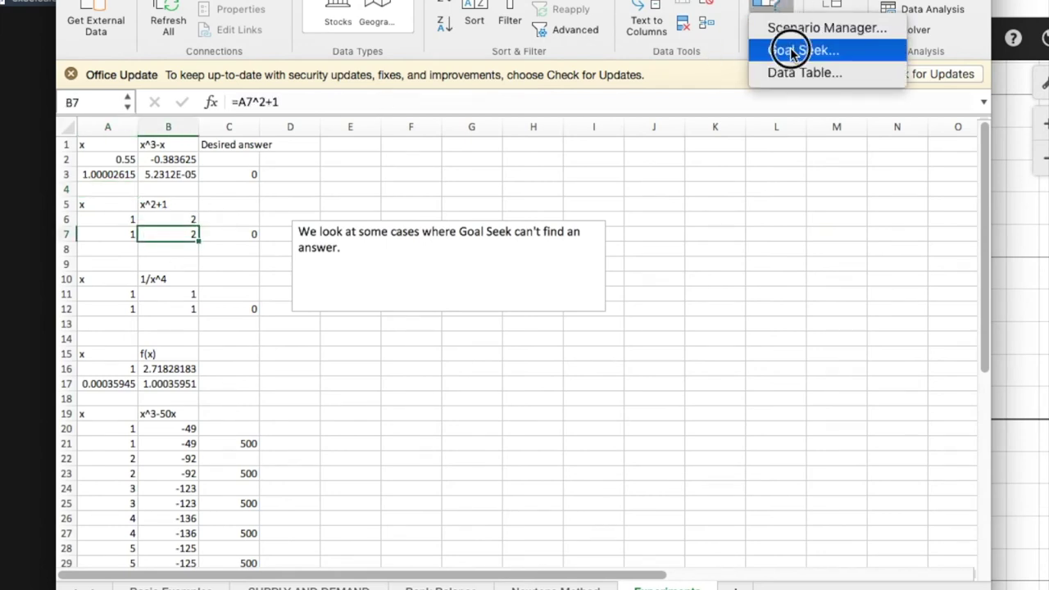
pyautogui.click(606, 179)
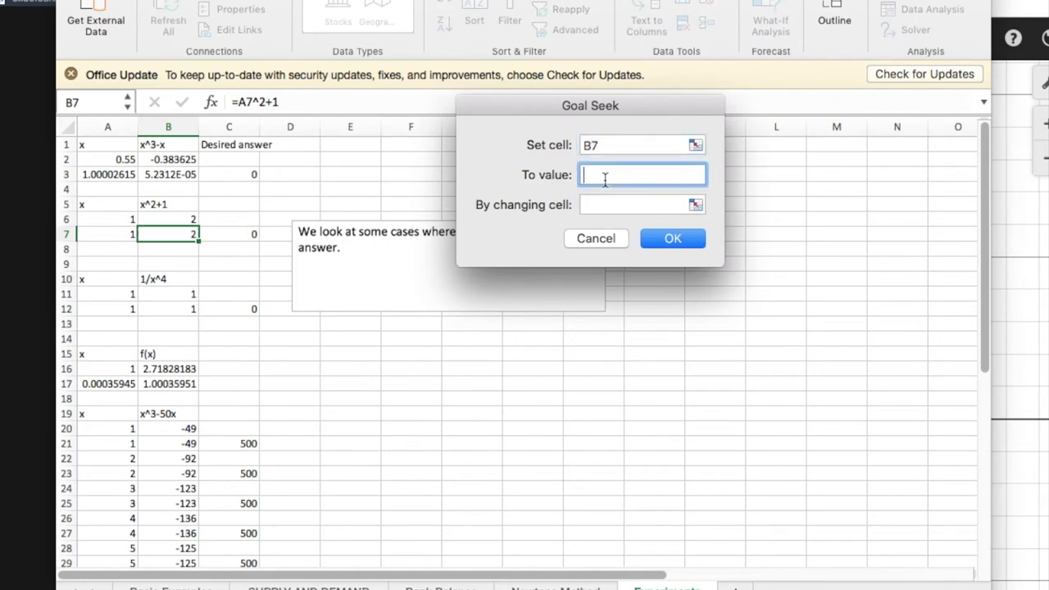
pyautogui.write('0')
pyautogui.press('Tab')
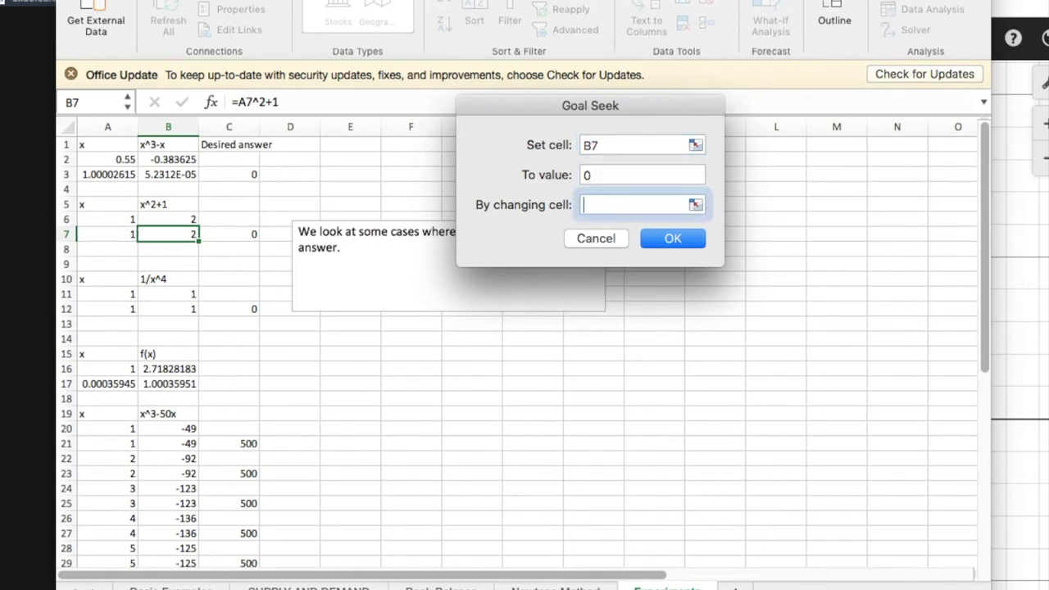
pyautogui.write('a7')
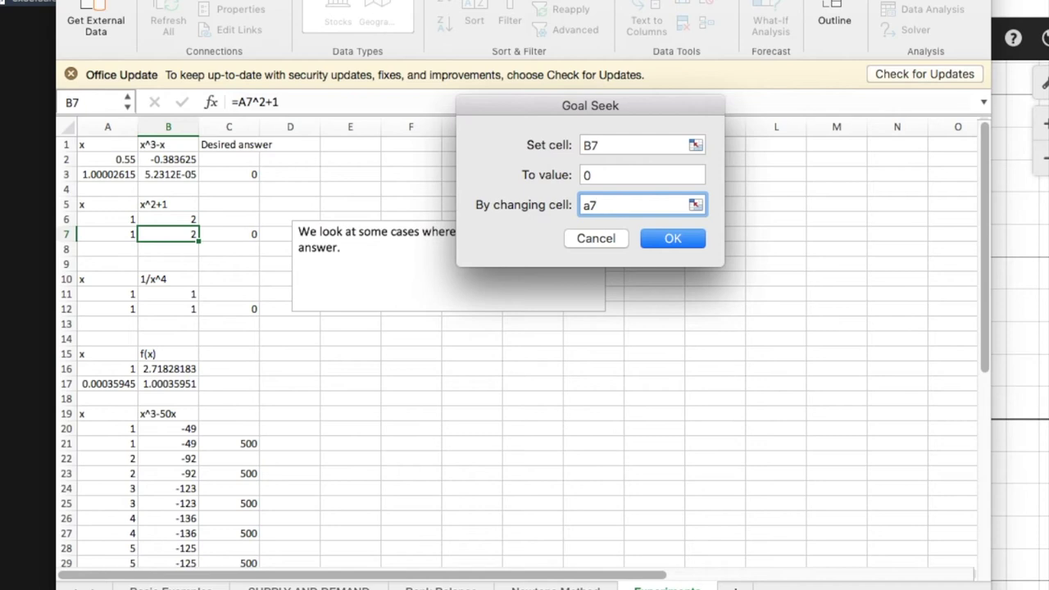
pyautogui.press('Return')
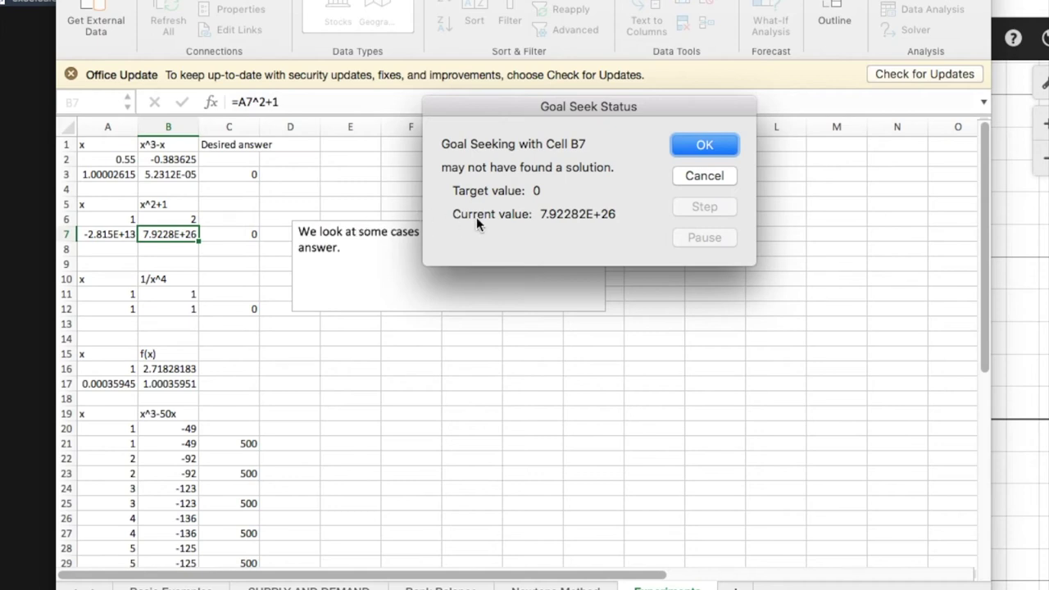
pyautogui.click(694, 176)
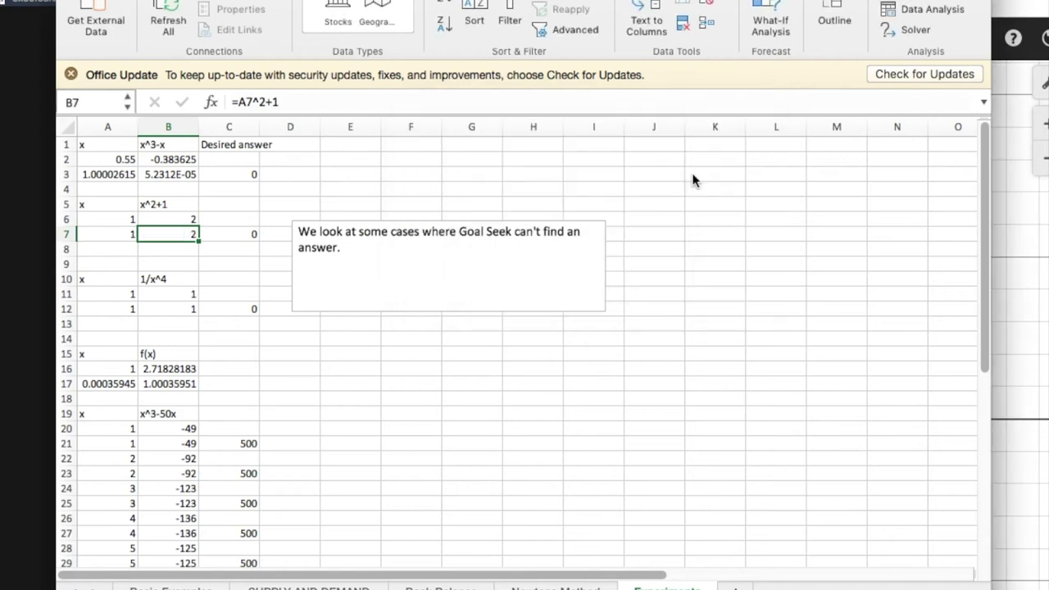
# - Run Goal Seek to bring the 1/x^4 cell B12 to 0 by changing cell A12, and accept the result
pyautogui.click(177, 309)
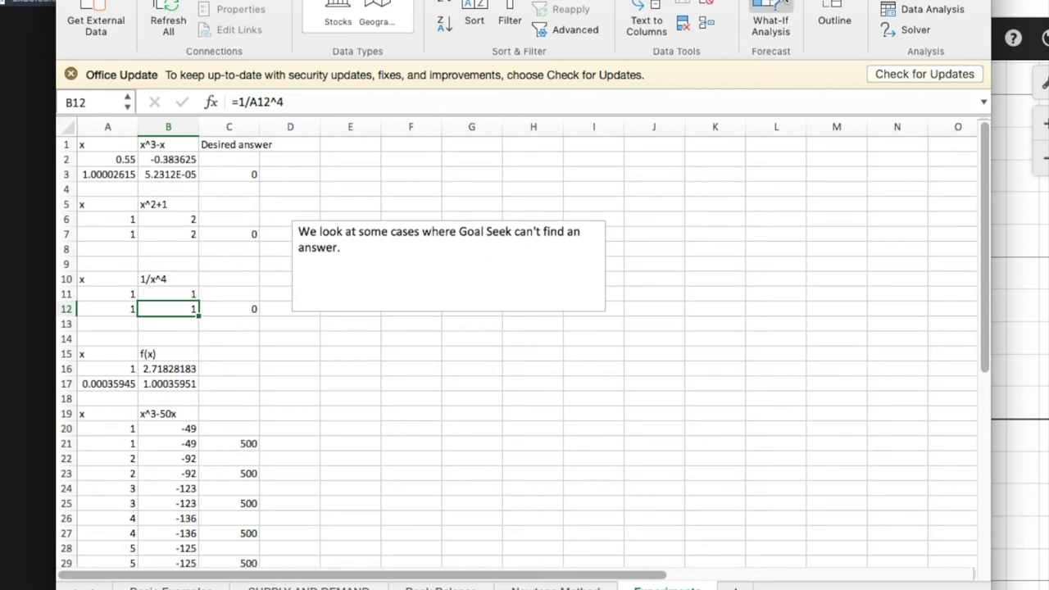
pyautogui.click(785, 6)
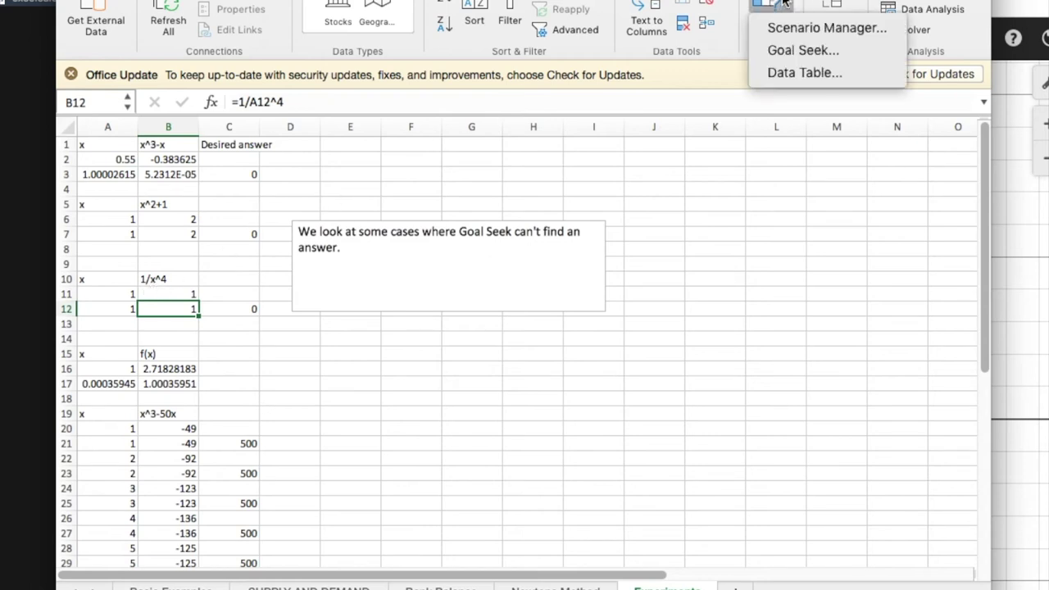
pyautogui.click(783, 47)
pyautogui.click(601, 175)
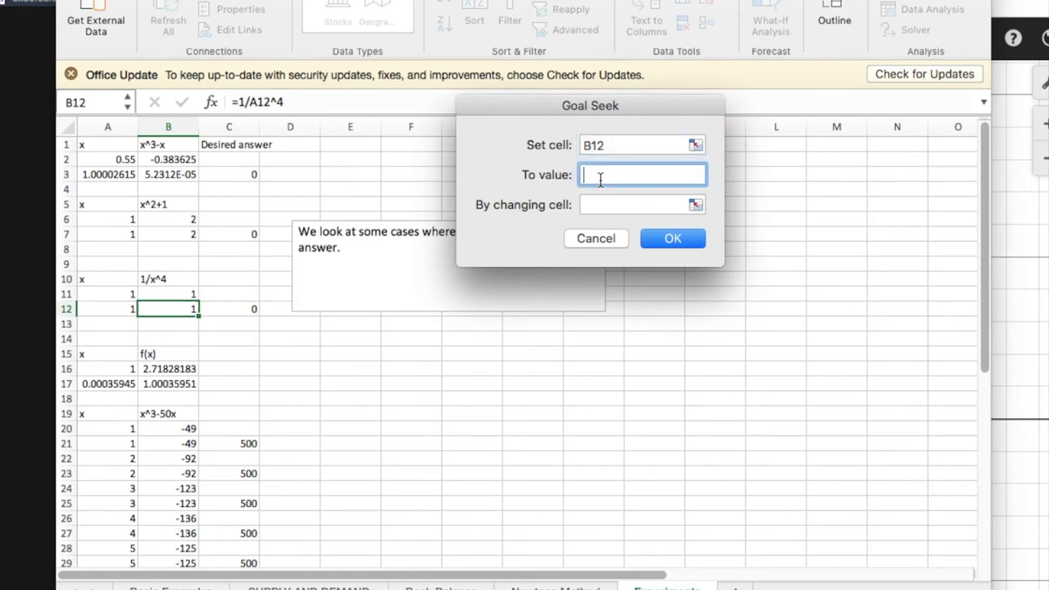
pyautogui.write('0')
pyautogui.click(592, 204)
pyautogui.write('a12')
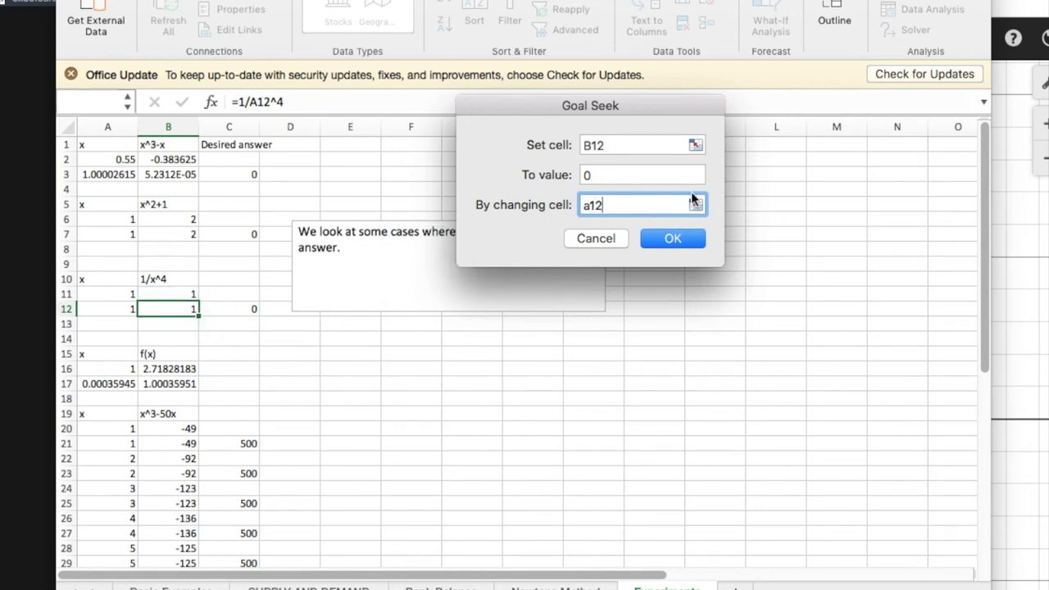
pyautogui.click(683, 238)
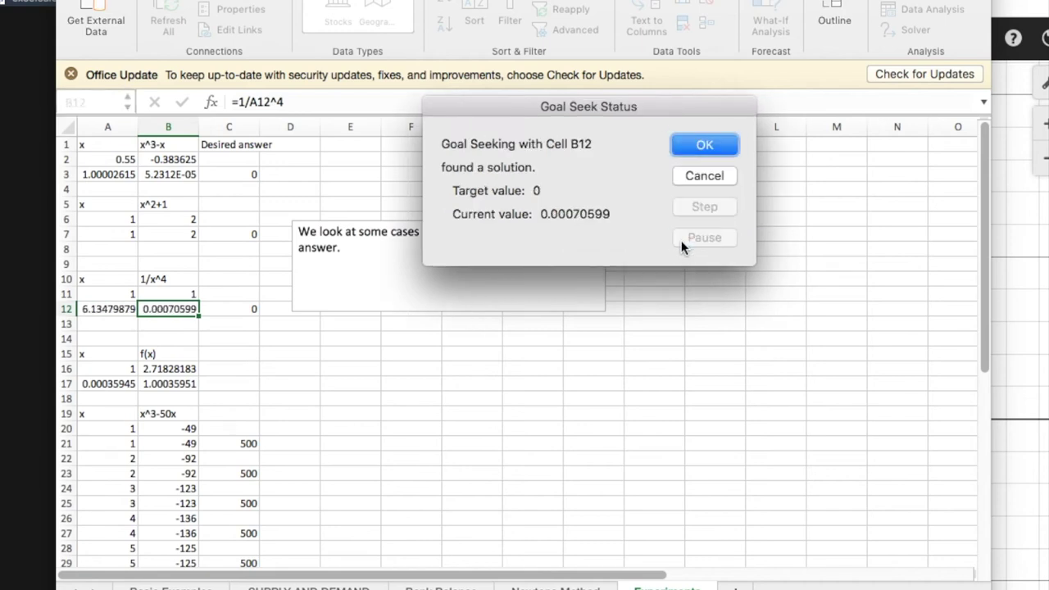
pyautogui.click(711, 145)
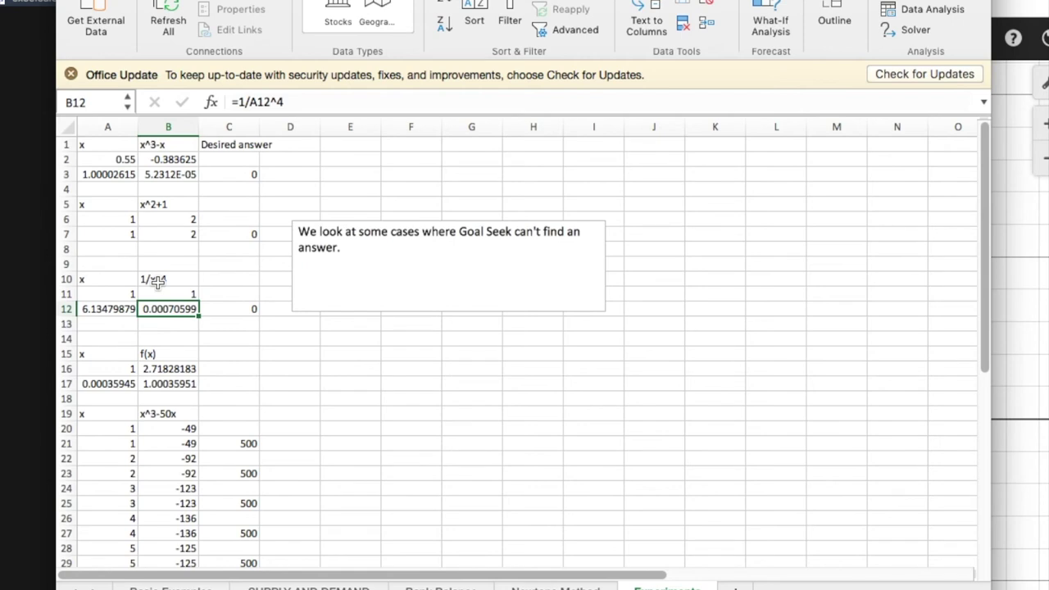
# - Consult the Desmos graph of x^3-50x and 500, return to Excel, and Goal Seek cell B21 to 500 by changing A21, accepting the result
pyautogui.click(1028, 296)
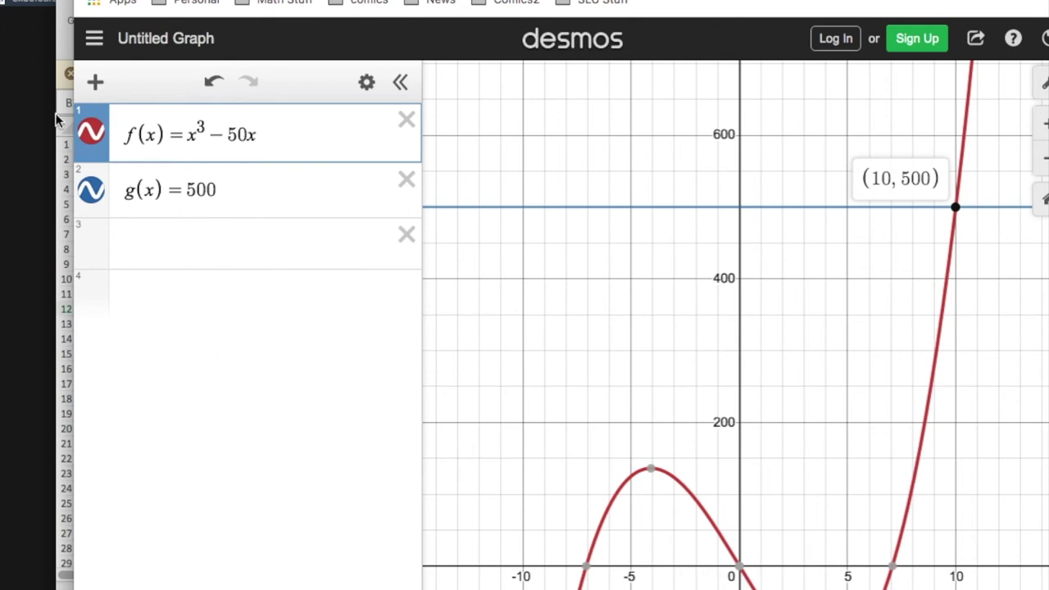
pyautogui.click(59, 29)
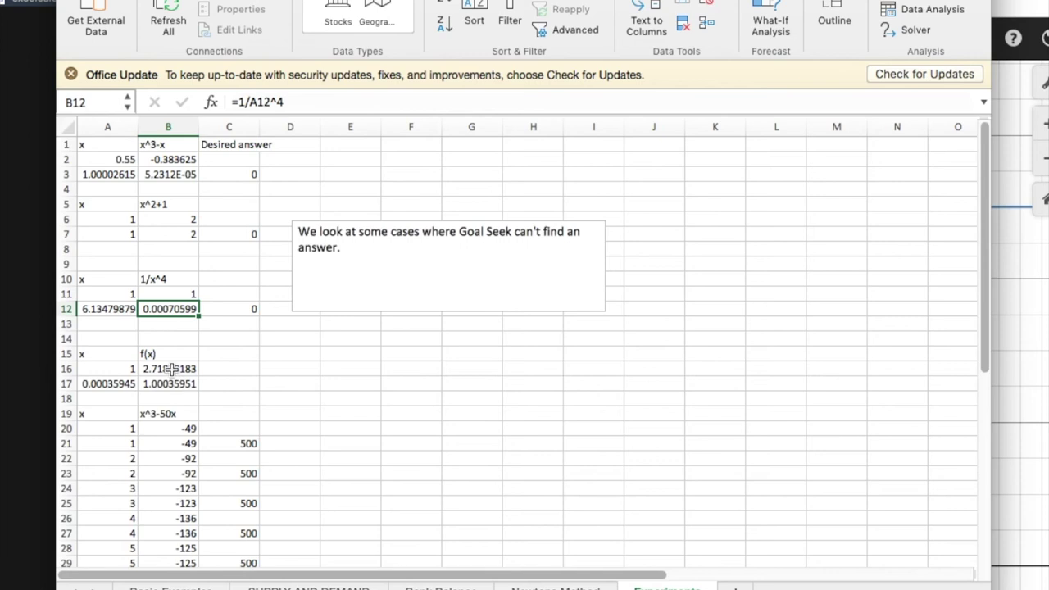
pyautogui.click(166, 447)
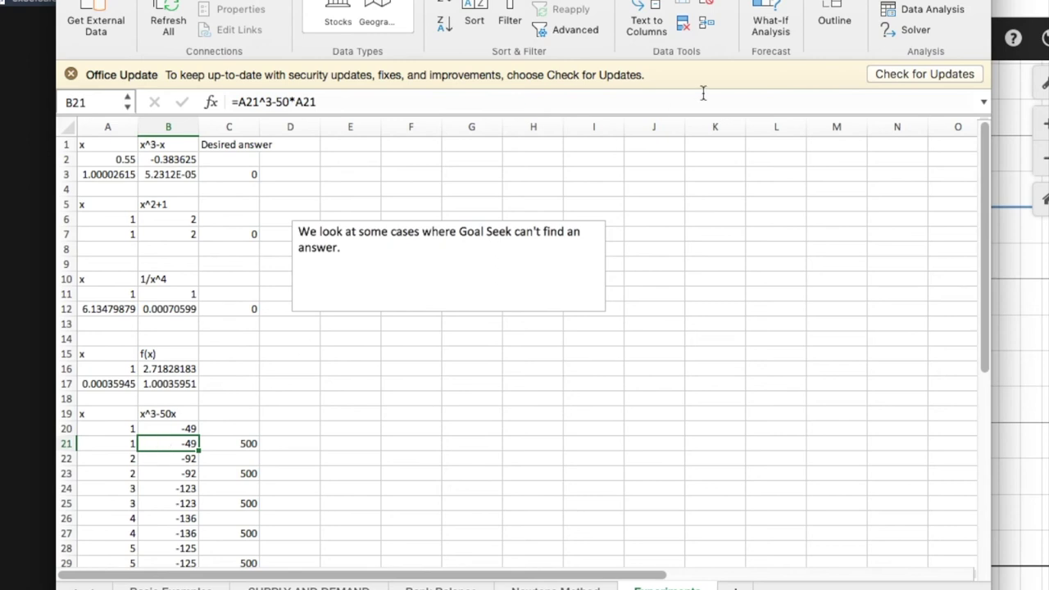
pyautogui.click(770, 20)
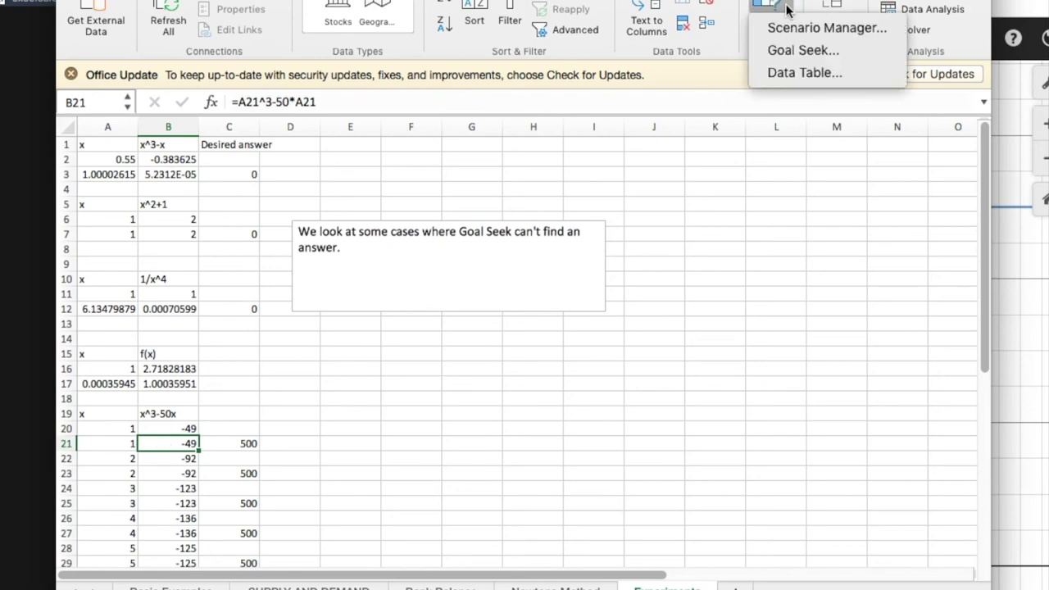
pyautogui.click(791, 53)
pyautogui.click(653, 173)
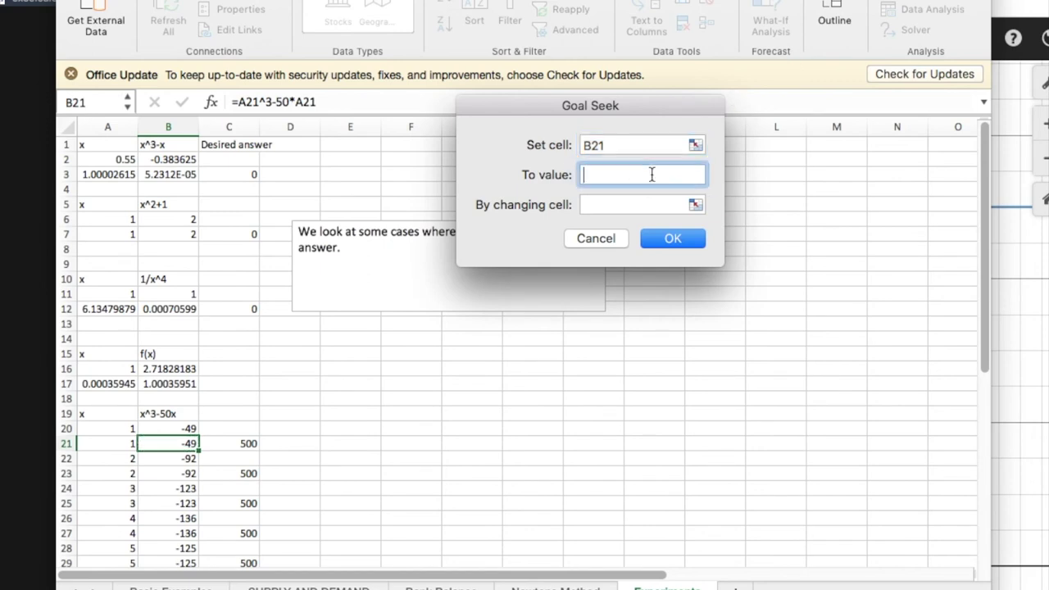
pyautogui.write('1')
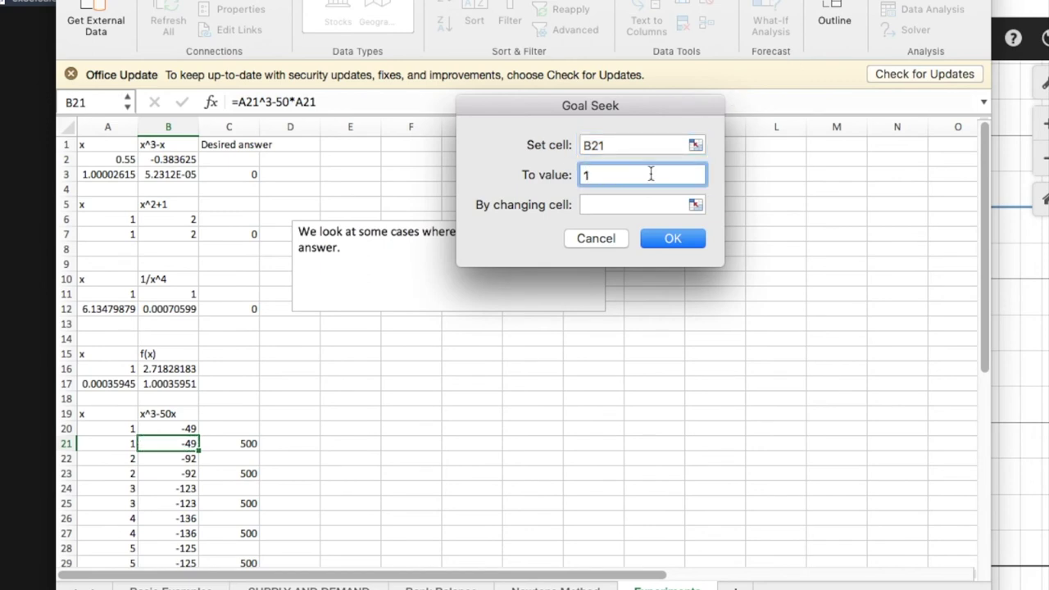
pyautogui.press('BackSpace')
pyautogui.write('500')
pyautogui.click(623, 204)
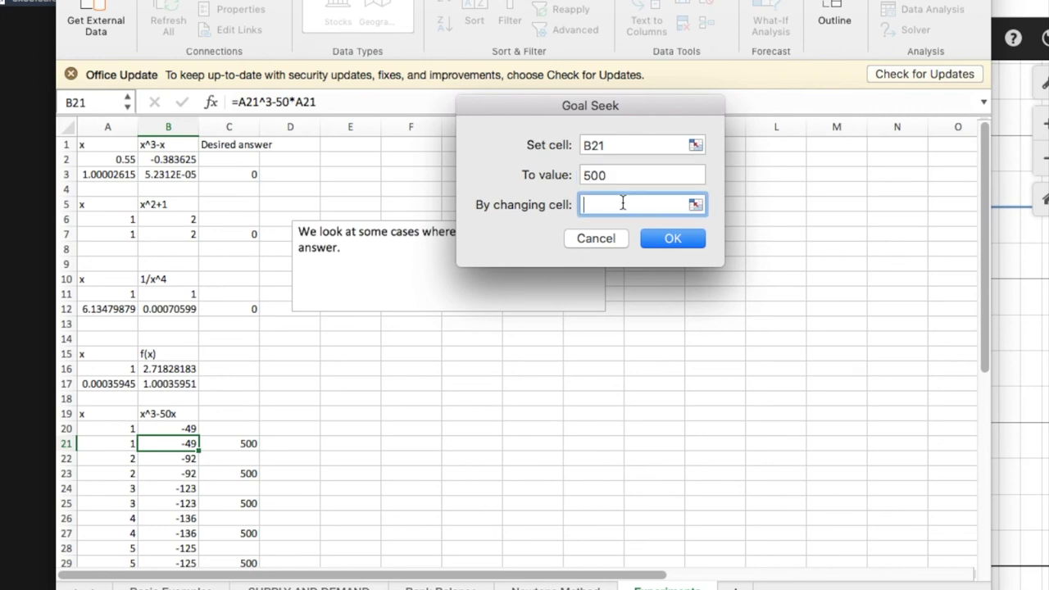
pyautogui.write('a21')
pyautogui.press('Return')
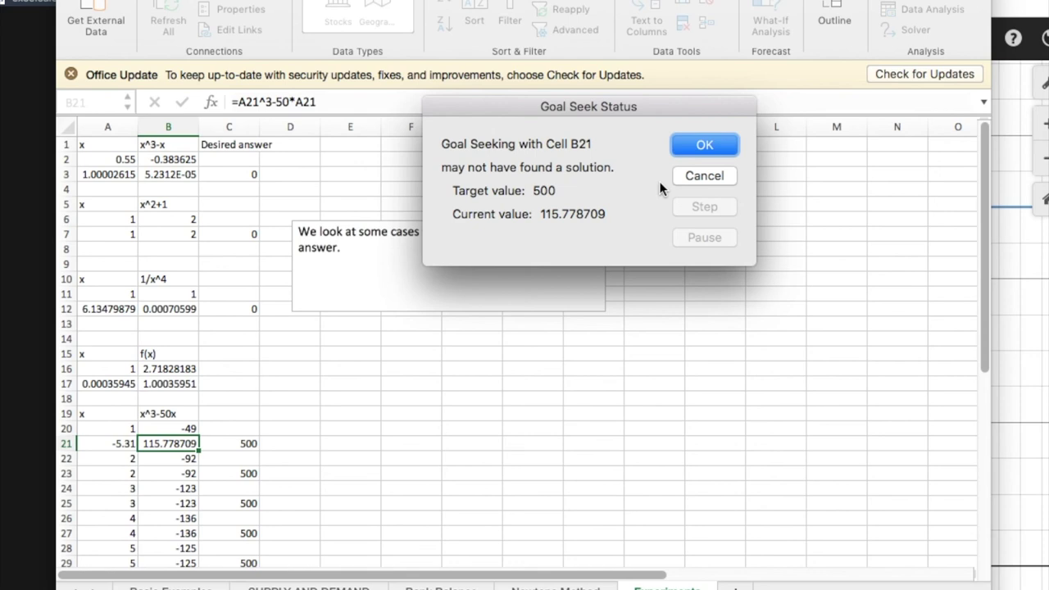
pyautogui.click(707, 145)
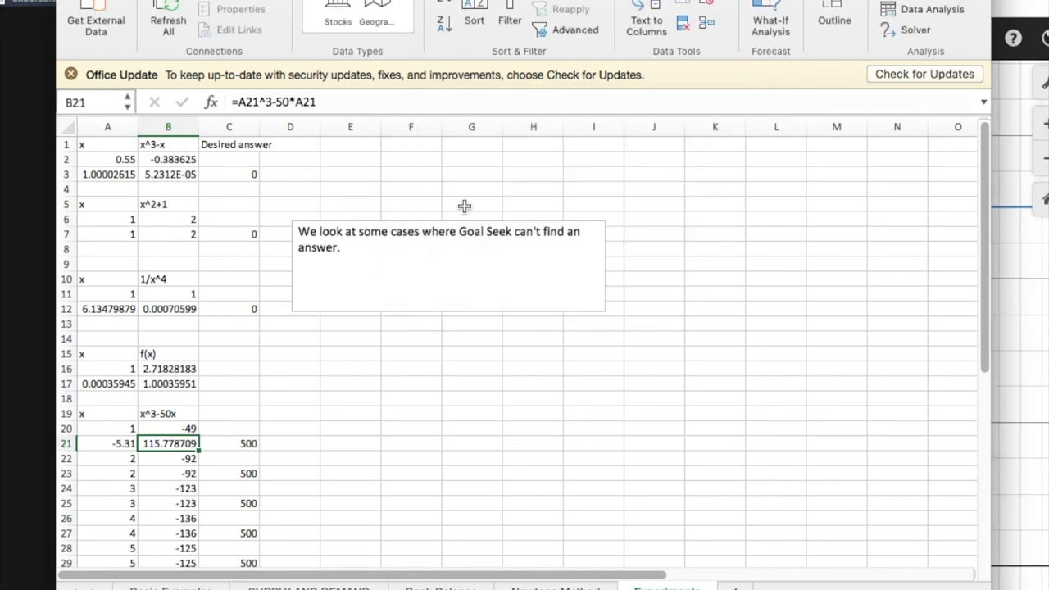
# - Recheck the x^3-50x graph in Desmos, and in Excel run Goal Seek to bring cell B27 to 500 by changing cell A27
pyautogui.click(1008, 270)
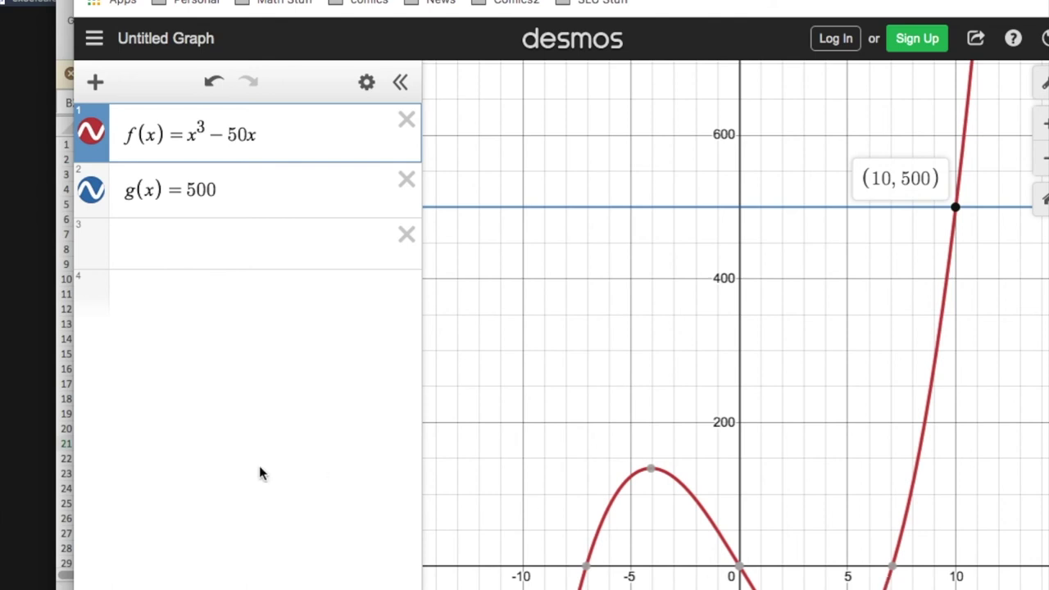
pyautogui.click(64, 368)
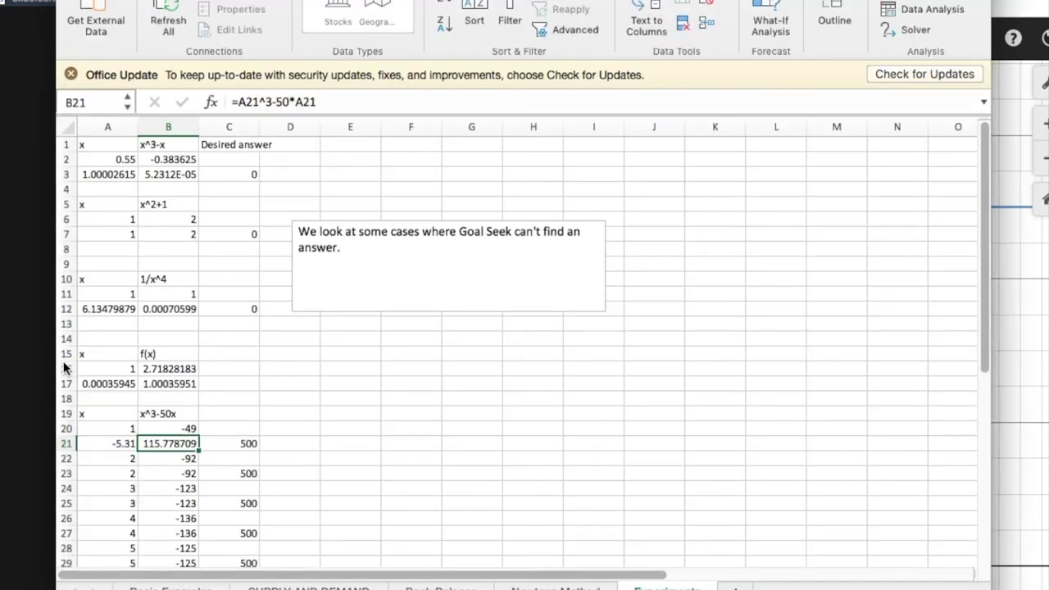
pyautogui.click(177, 533)
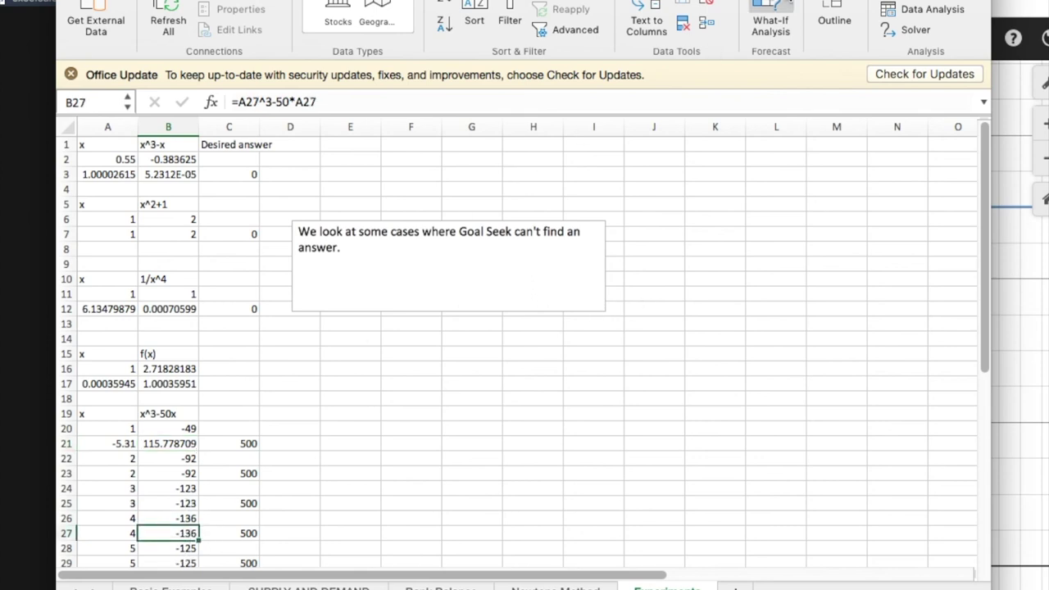
pyautogui.click(774, 7)
pyautogui.click(776, 47)
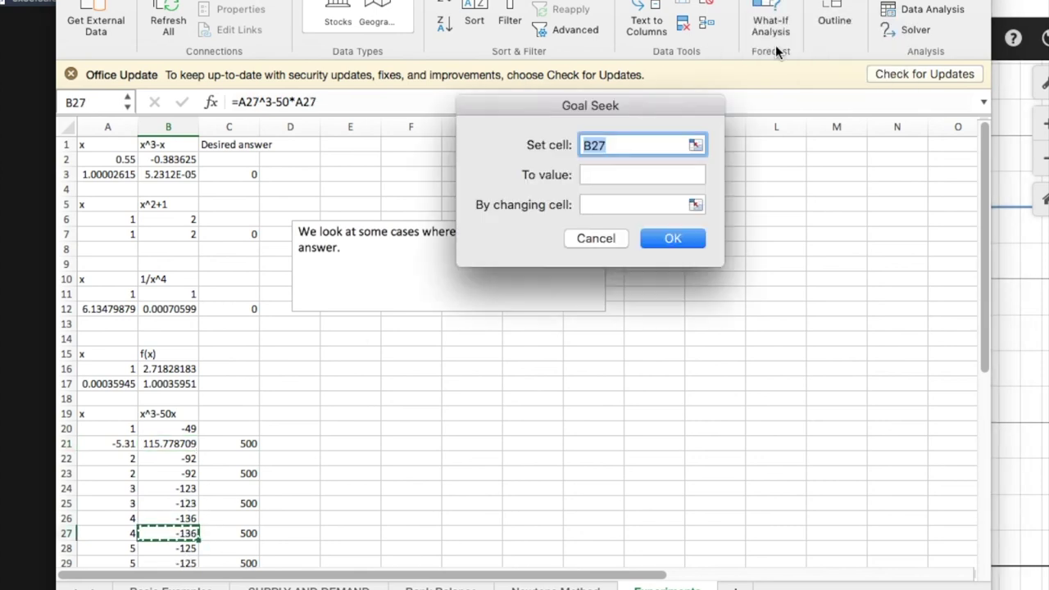
pyautogui.click(625, 173)
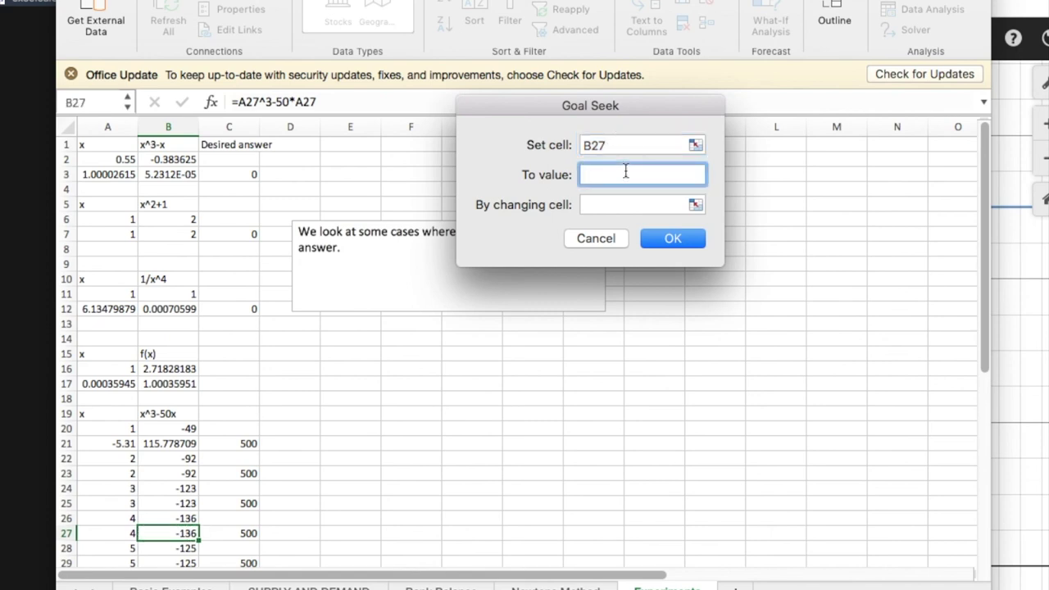
pyautogui.write('500')
pyautogui.click(584, 205)
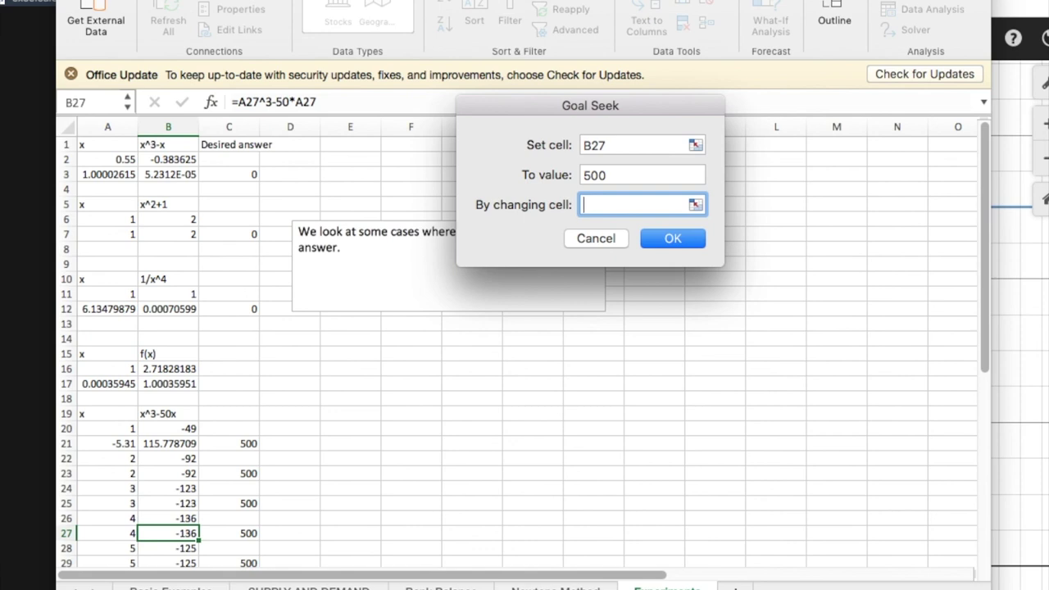
pyautogui.write('a27')
pyautogui.press('Return')
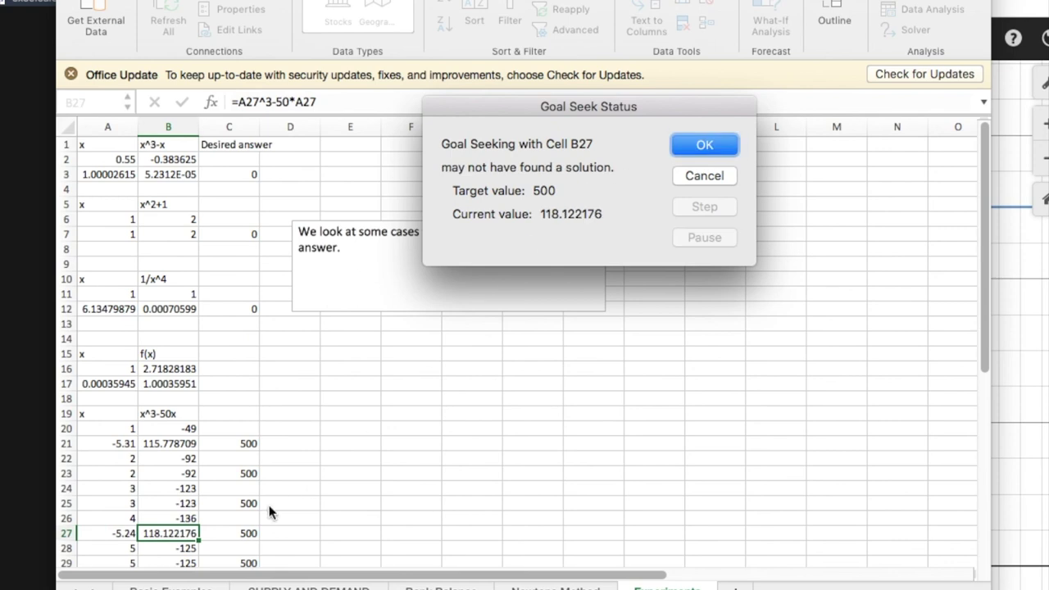
# - Run Goal Seek to bring the x^3-50x cell B29 to 500 by changing cell A29, and accept the result
pyautogui.click(182, 564)
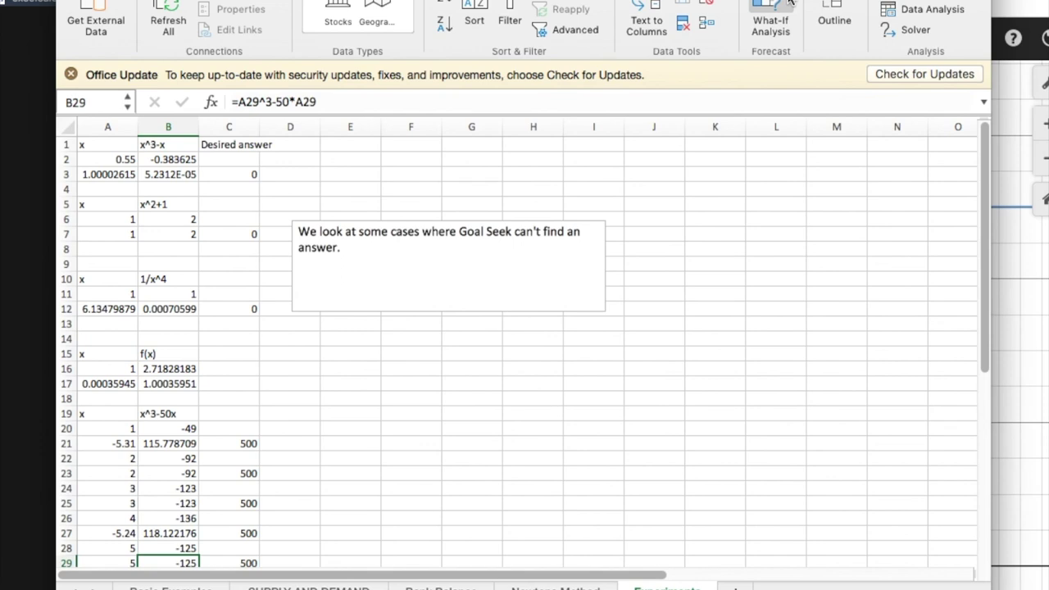
pyautogui.click(790, 4)
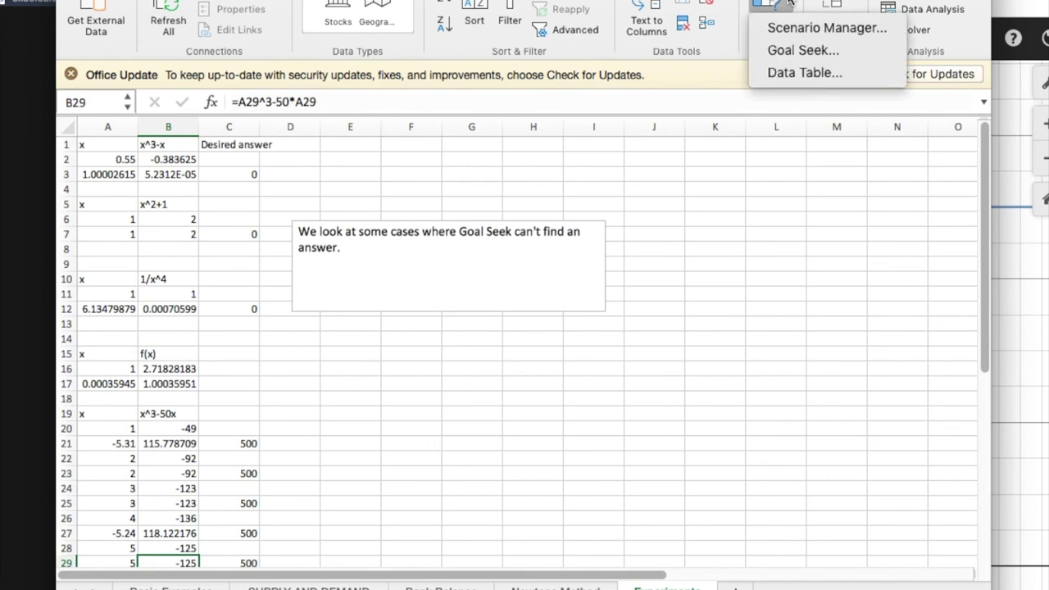
pyautogui.click(796, 54)
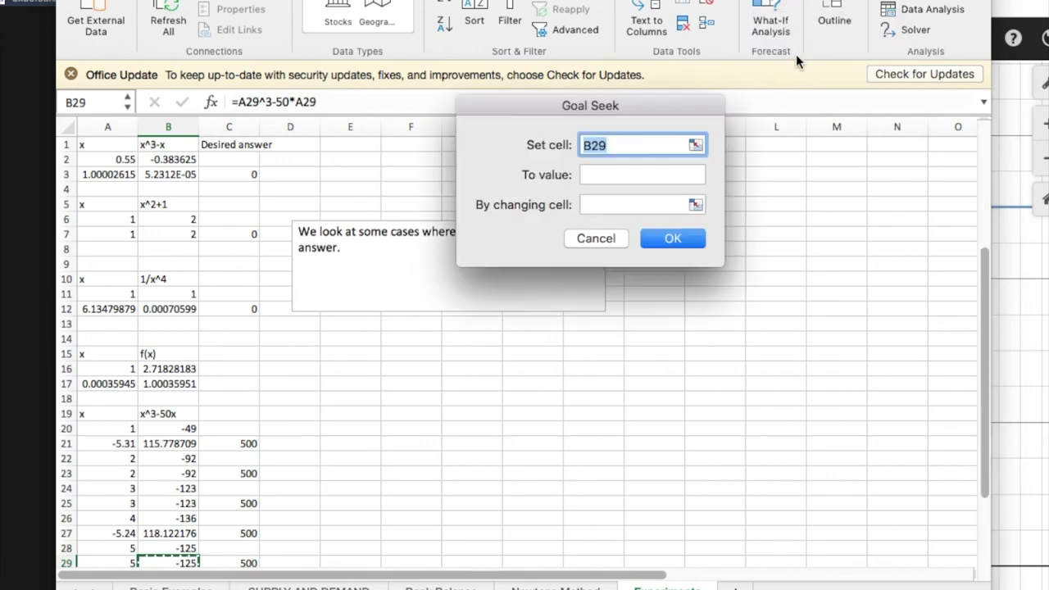
pyautogui.click(611, 175)
pyautogui.write('500')
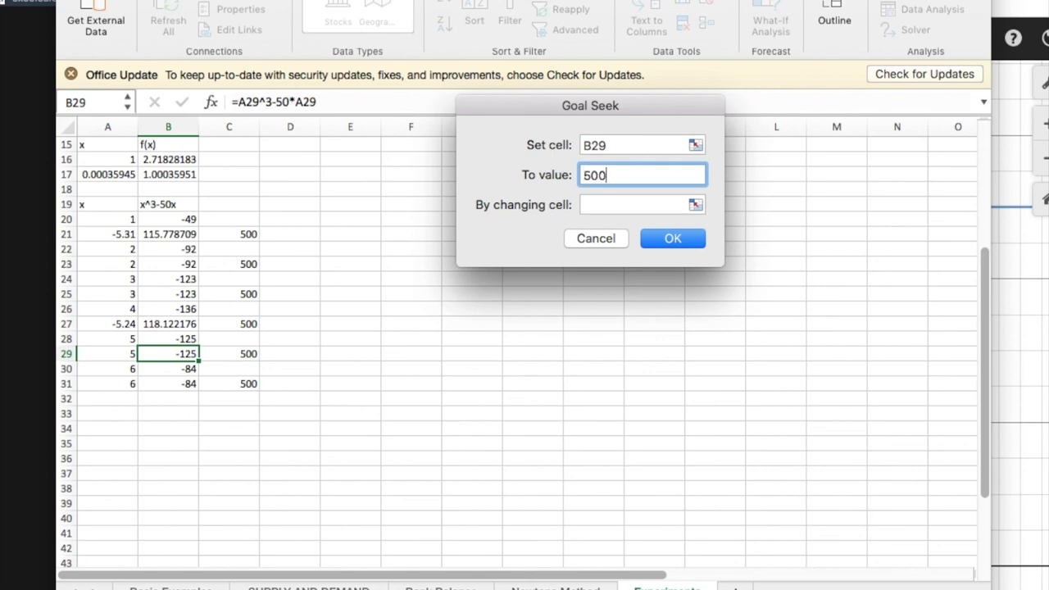
pyautogui.press('Tab')
pyautogui.write('a29')
pyautogui.press('Return')
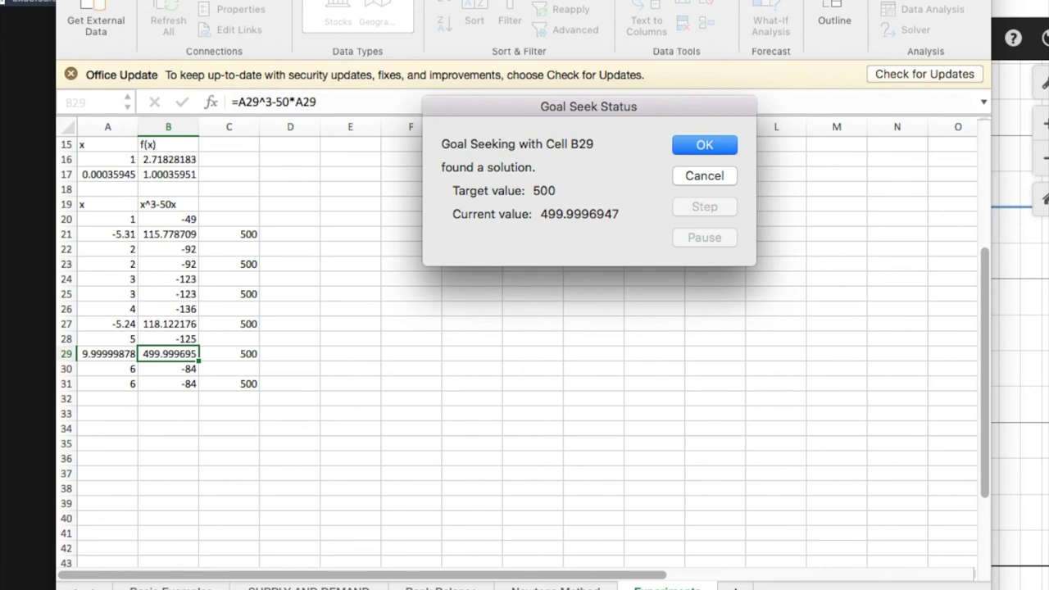
pyautogui.click(701, 148)
# - Switch to Desmos and inspect where x^3-50x meets 500 and where the graph of x^3-3x crosses the x-axis
pyautogui.click(1011, 267)
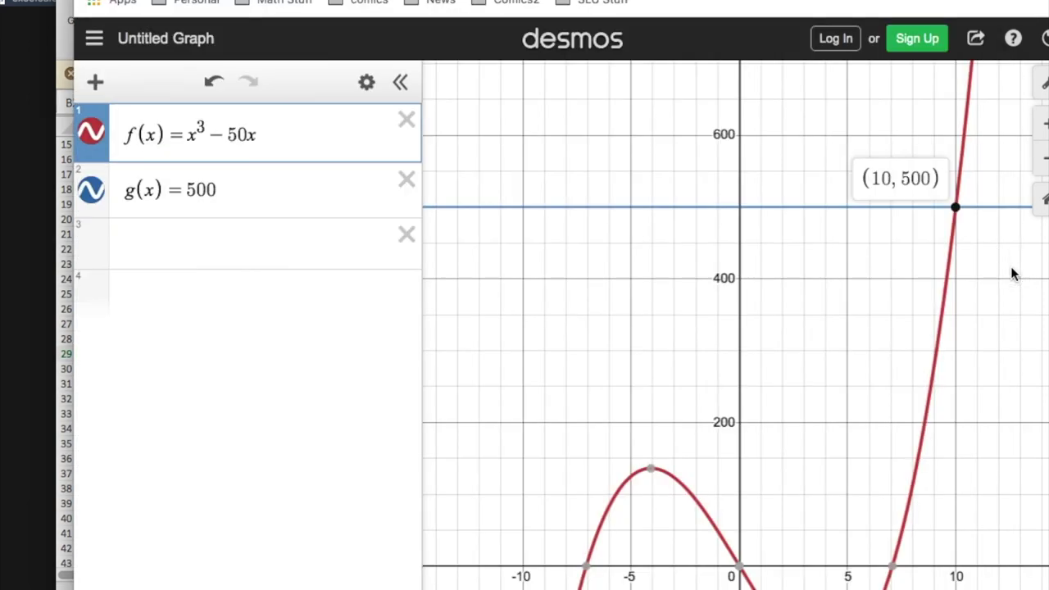
pyautogui.click(953, 208)
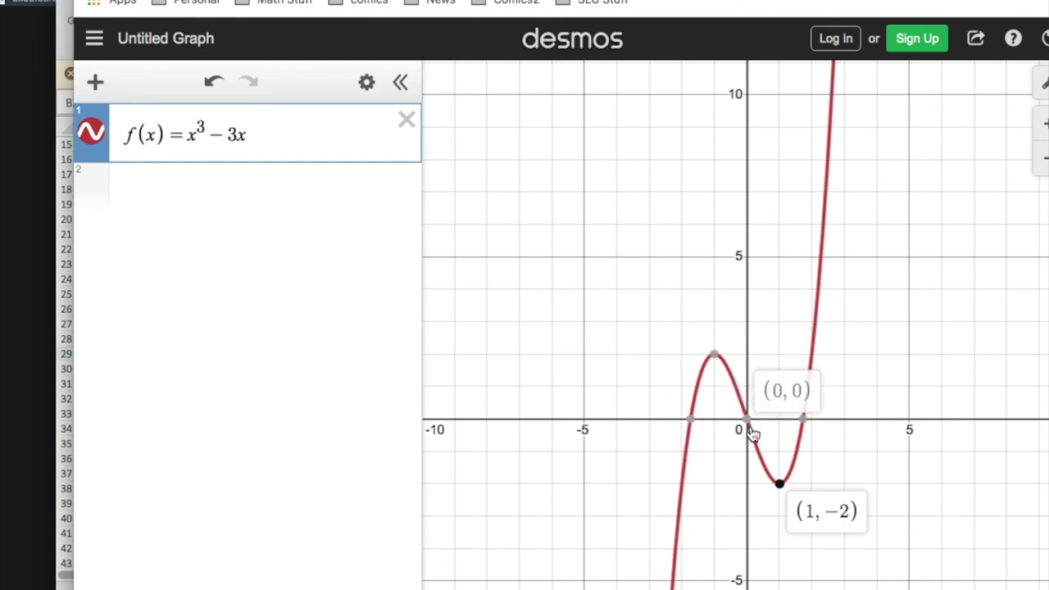
pyautogui.moveTo(805, 425)
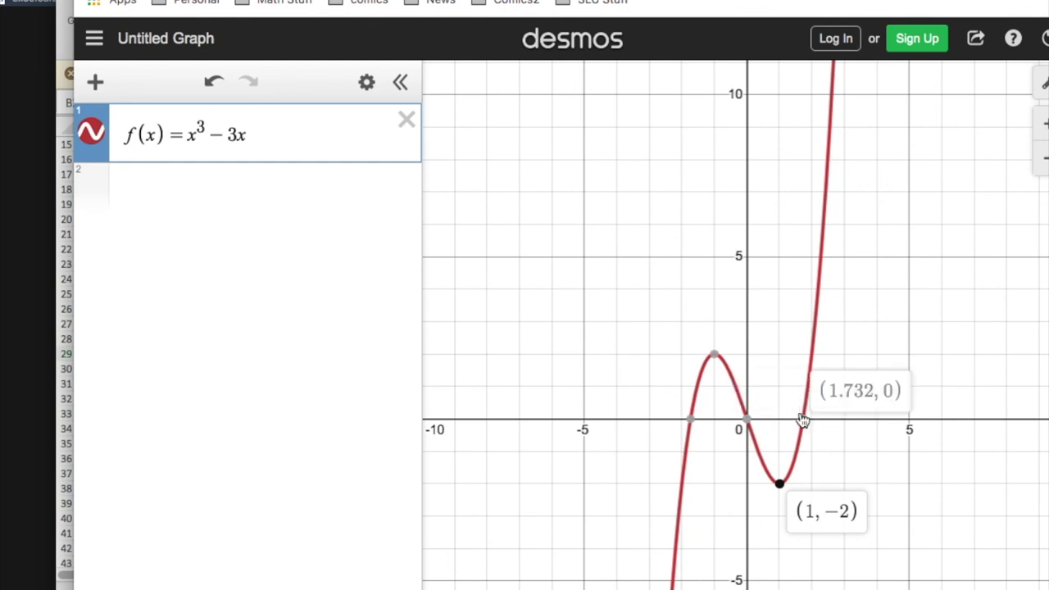